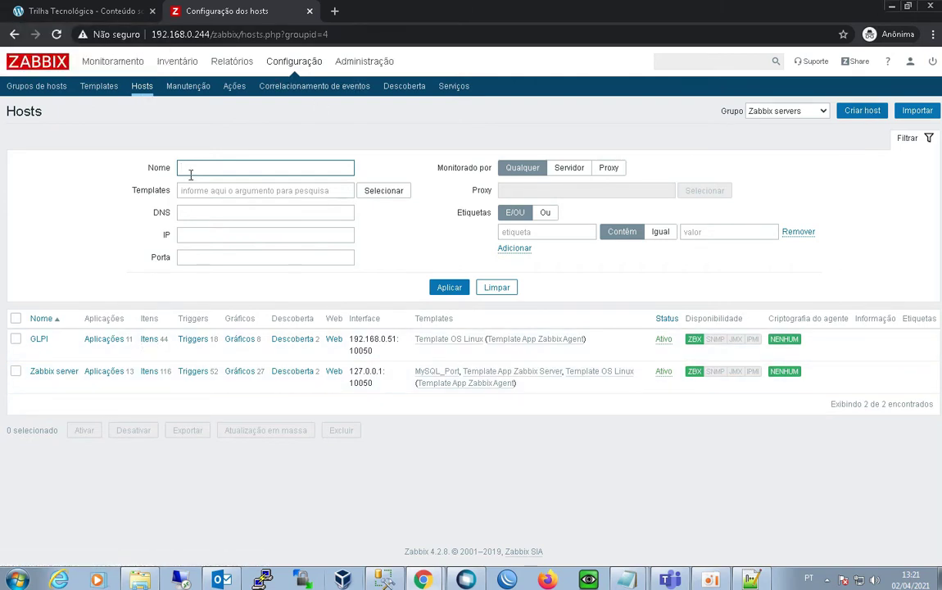
Start creating a new host and name it TESTE
{"action": "left_click", "coordinate": [851, 111]}
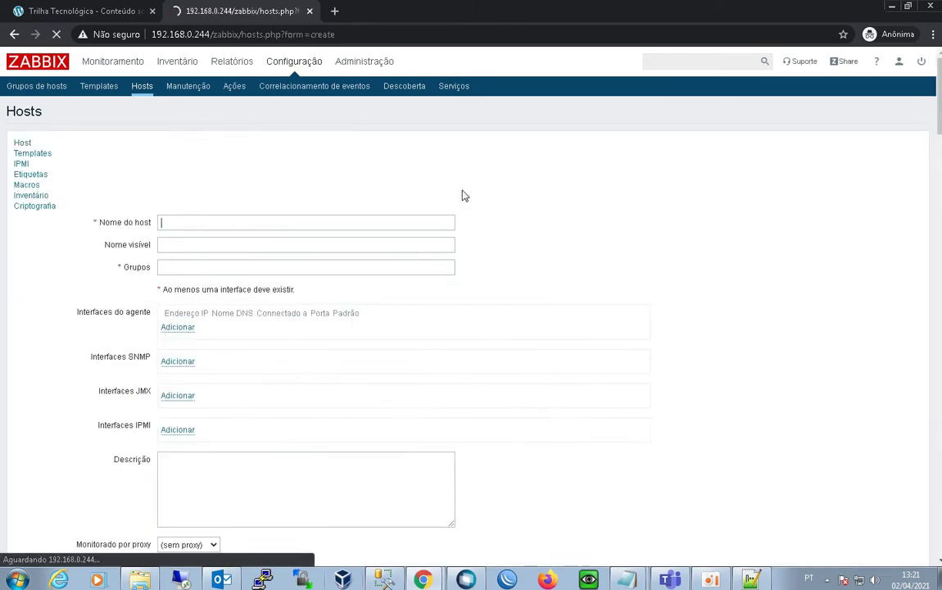
{"action": "left_click", "coordinate": [270, 167]}
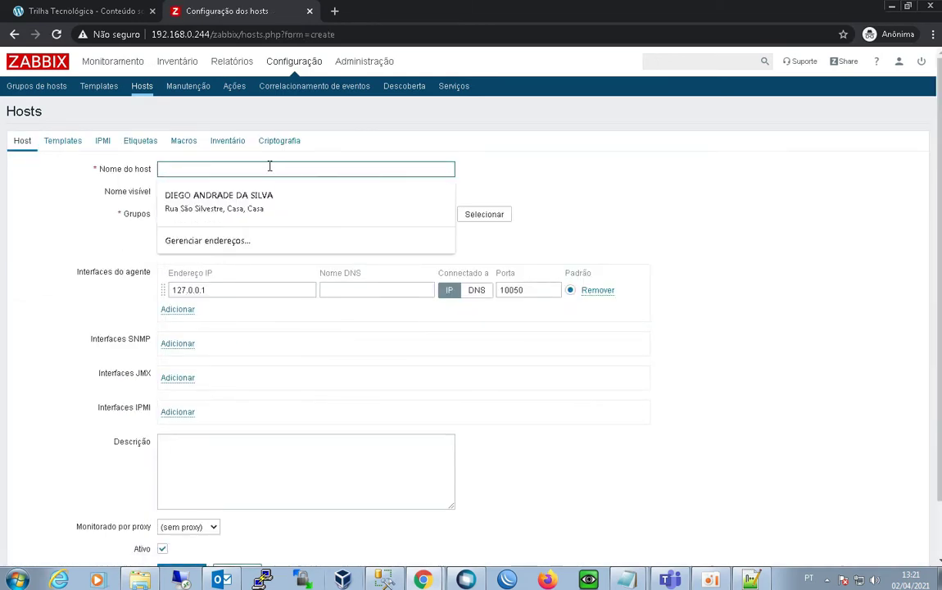
{"action": "type", "text": "TESTE"}
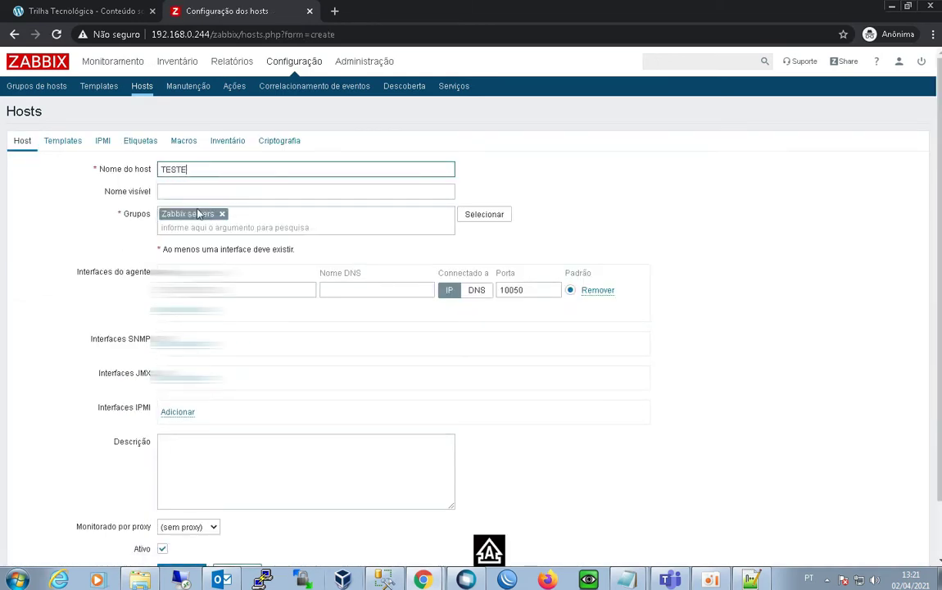
Set the IP address of the TESTE host's agent interface to 192.168.0.182
{"action": "key", "text": "Tab"}
{"action": "key", "text": "Tab"}
{"action": "key", "text": "Tab"}
{"action": "key", "text": "Tab"}
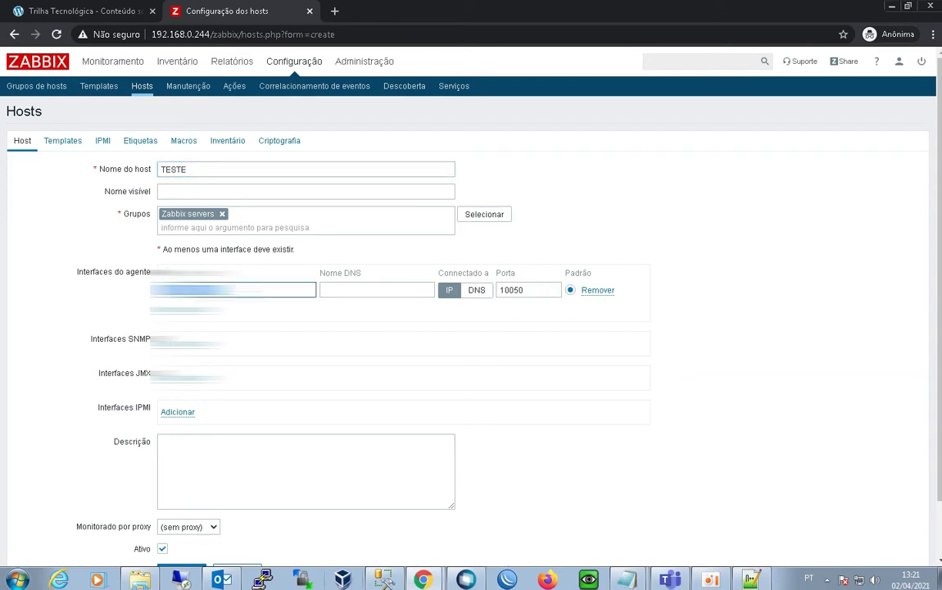
{"action": "key", "text": "BackSpace"}
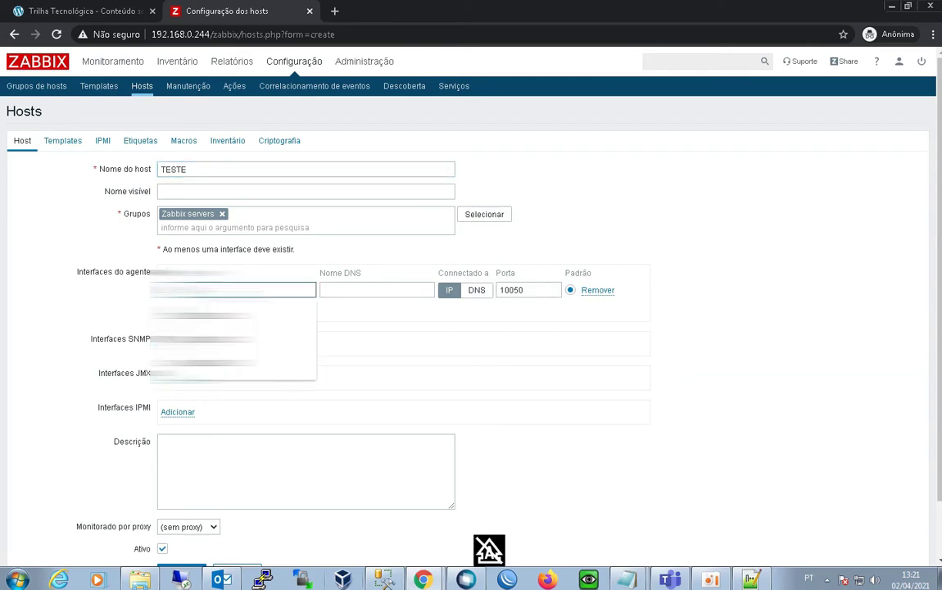
{"action": "key", "text": "Escape"}
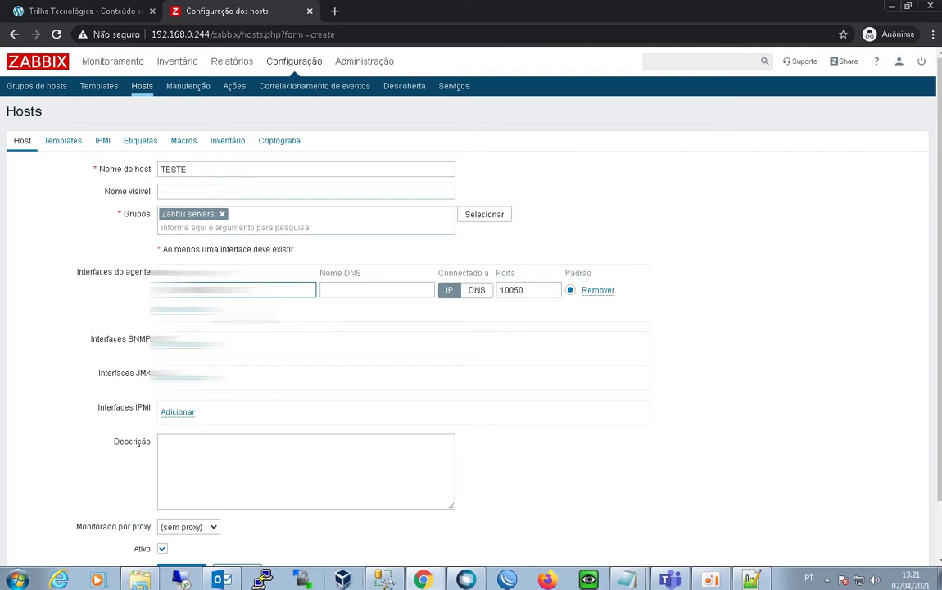
{"action": "scroll", "coordinate": [189, 211], "scroll_direction": "down", "scroll_amount": 1}
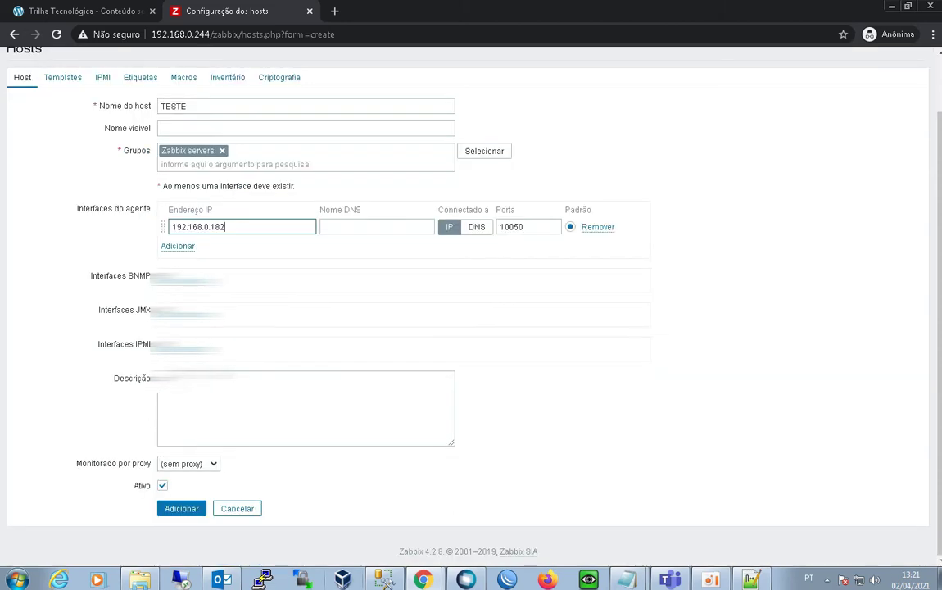
{"action": "scroll", "coordinate": [123, 164], "scroll_direction": "up", "scroll_amount": 1}
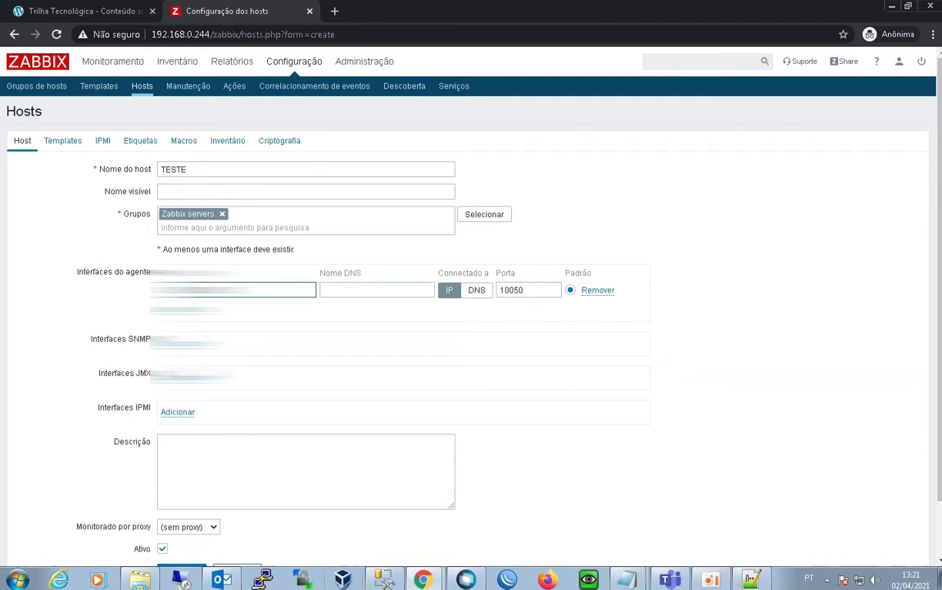
Link Template OS Windows from the Templates group to the TESTE host and save the new host
{"action": "left_click", "coordinate": [65, 144]}
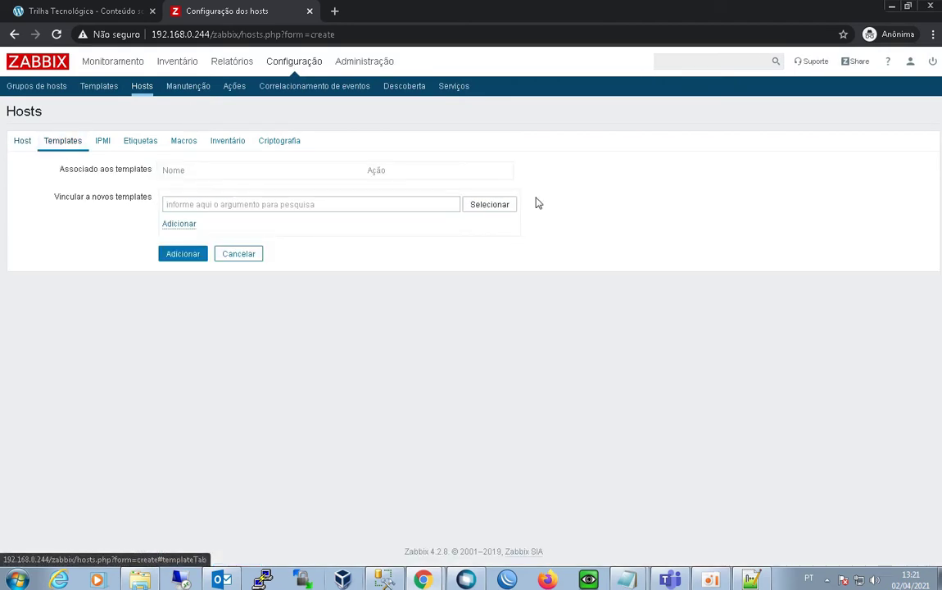
{"action": "left_click", "coordinate": [492, 208]}
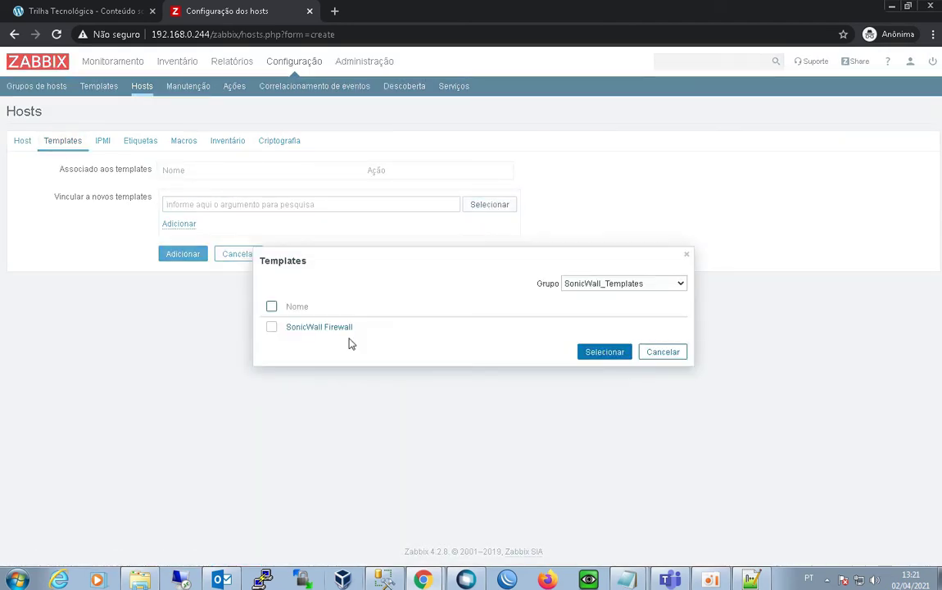
{"action": "left_click", "coordinate": [574, 283]}
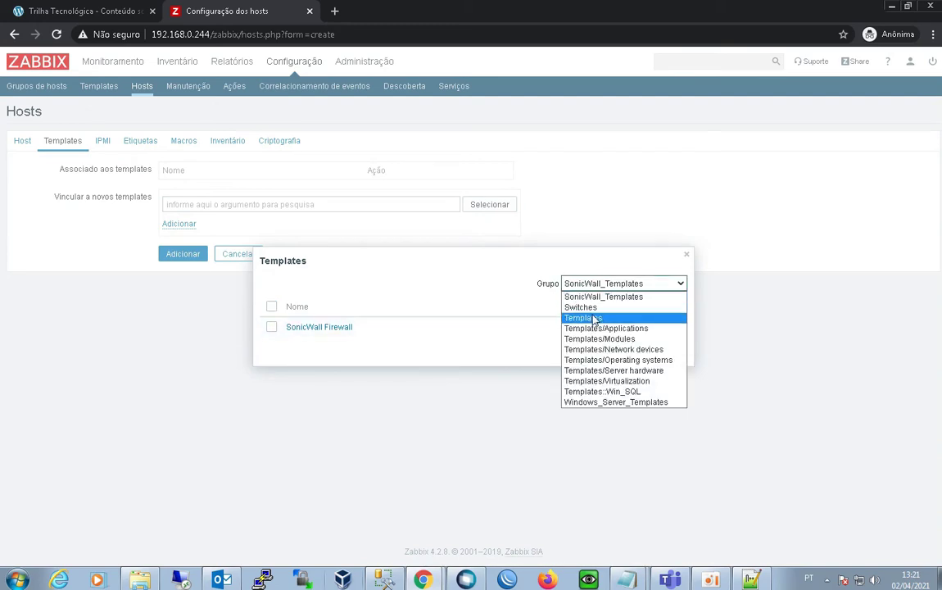
{"action": "left_click", "coordinate": [593, 319]}
{"action": "scroll", "coordinate": [357, 328], "scroll_direction": "down", "scroll_amount": 1}
{"action": "scroll", "coordinate": [358, 332], "scroll_direction": "down", "scroll_amount": 20}
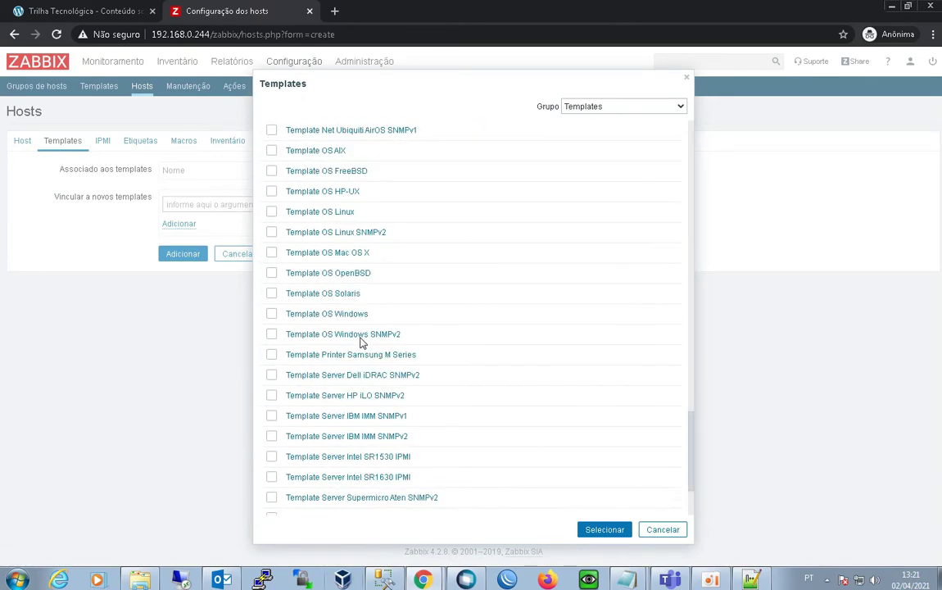
{"action": "scroll", "coordinate": [361, 342], "scroll_direction": "up", "scroll_amount": 3}
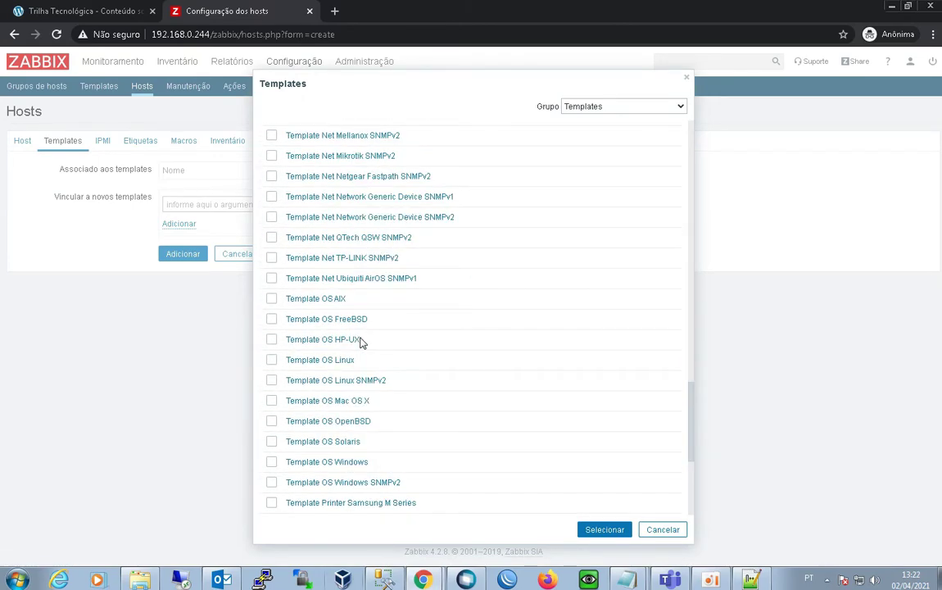
{"action": "scroll", "coordinate": [361, 342], "scroll_direction": "down", "scroll_amount": 1}
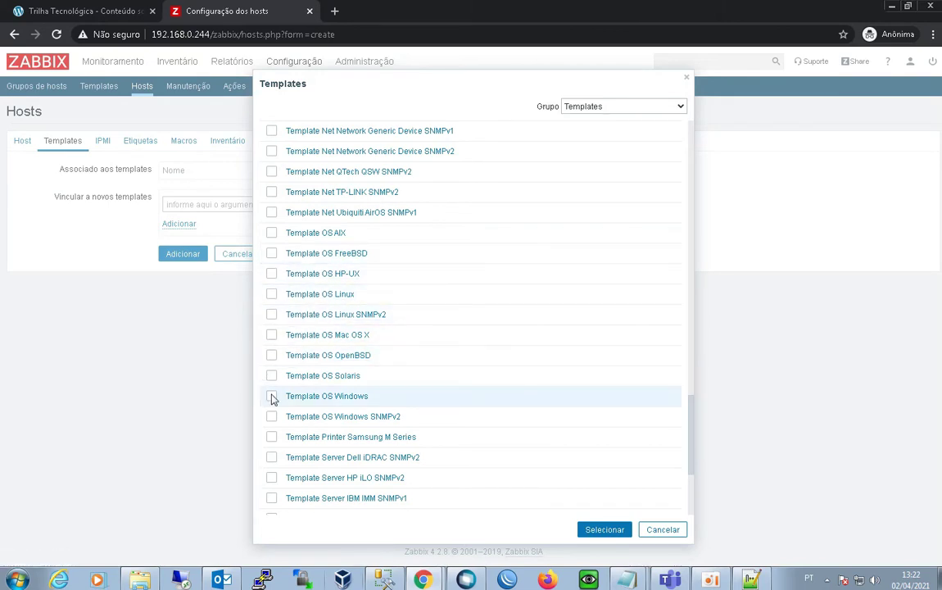
{"action": "left_click", "coordinate": [271, 397]}
{"action": "left_click", "coordinate": [604, 529]}
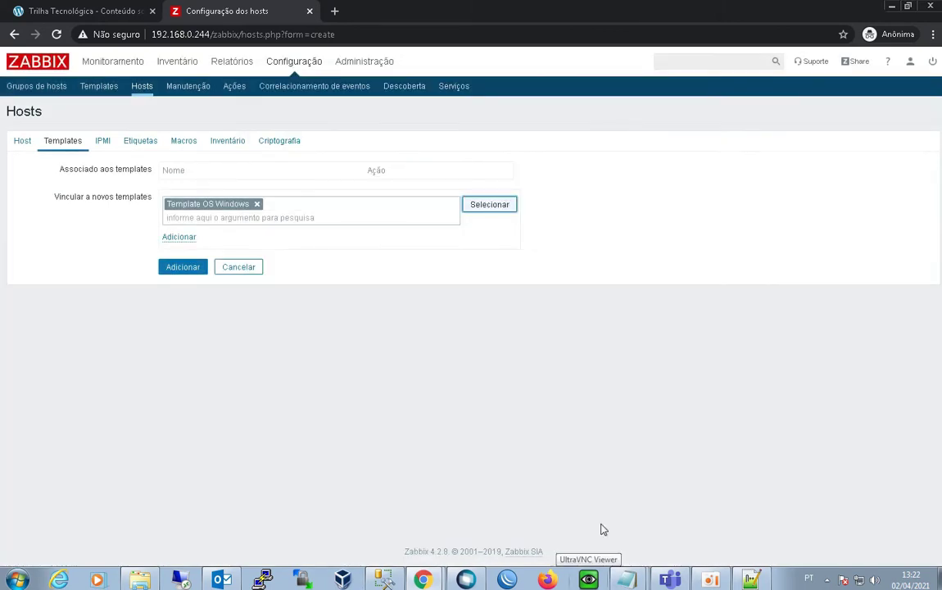
{"action": "left_click", "coordinate": [180, 237]}
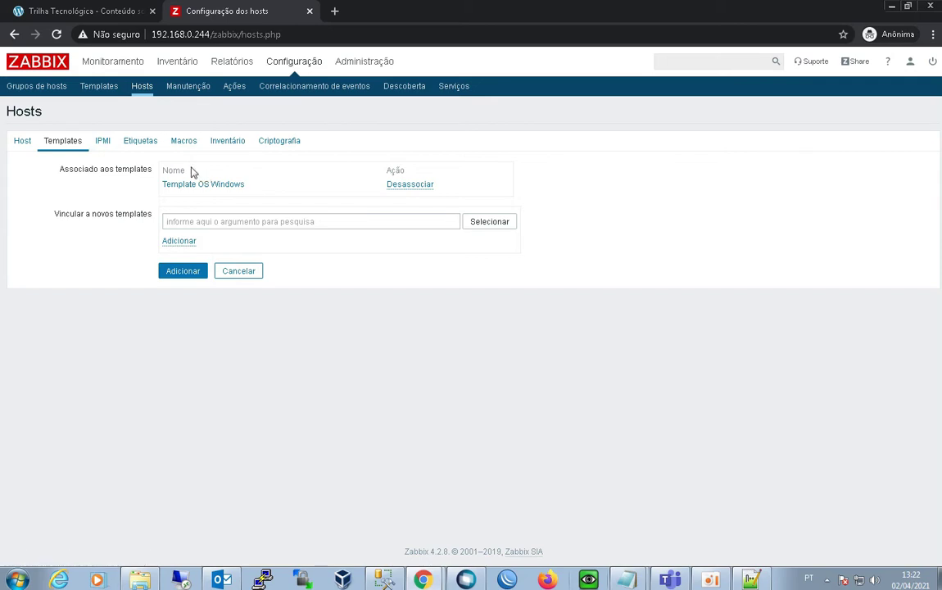
{"action": "left_click", "coordinate": [182, 273]}
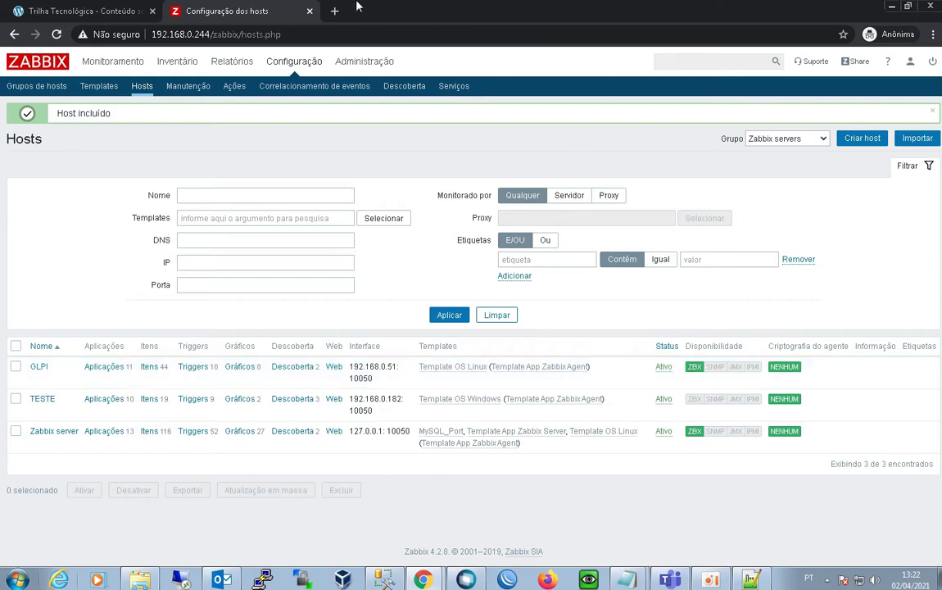
Switch to Windows Explorer and examine the C:\zabbix folder's path, the zabbix_agentd application and the zabbix_agentd.win.conf file
{"action": "left_click", "coordinate": [123, 542]}
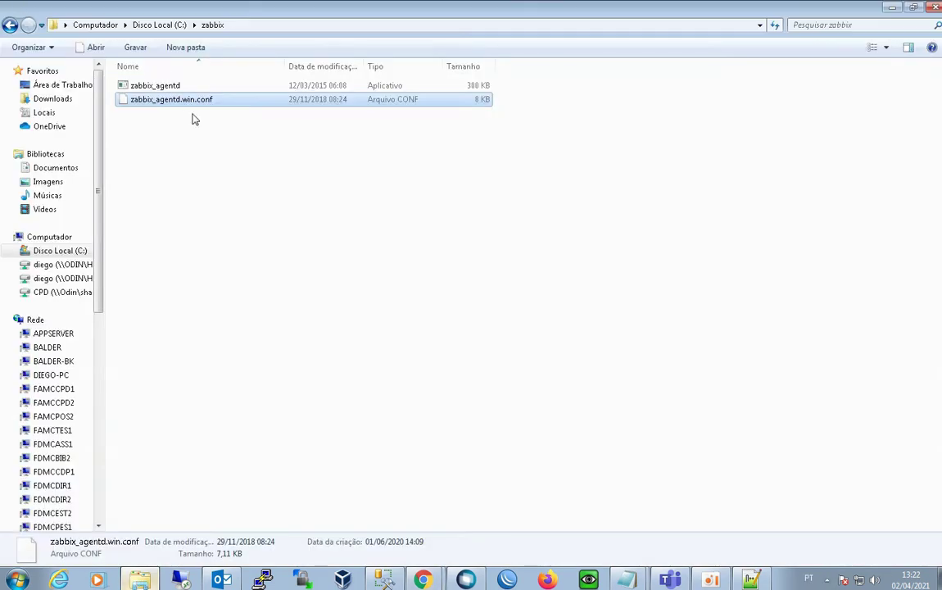
{"action": "left_click", "coordinate": [202, 155]}
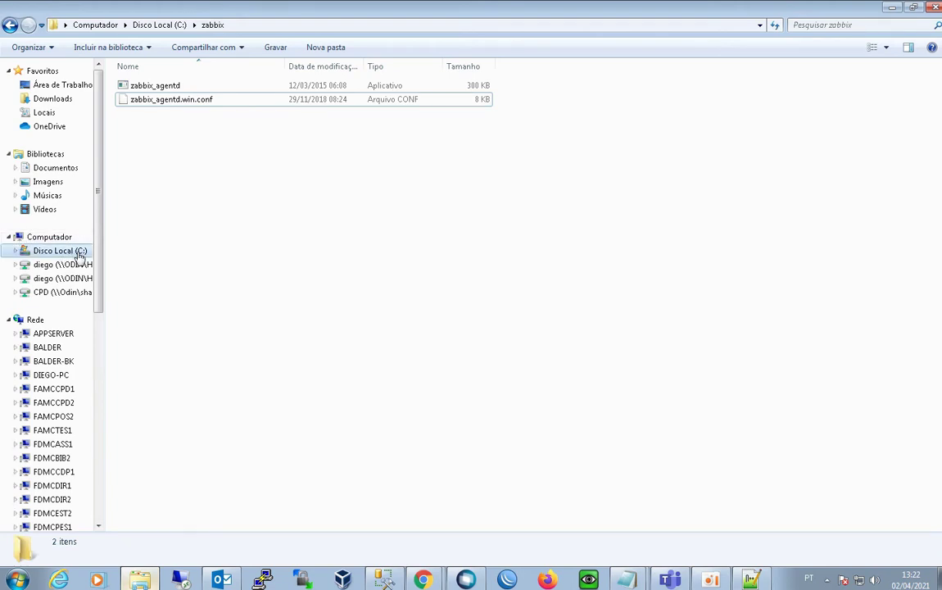
{"action": "left_click", "coordinate": [260, 29]}
{"action": "left_click", "coordinate": [261, 30]}
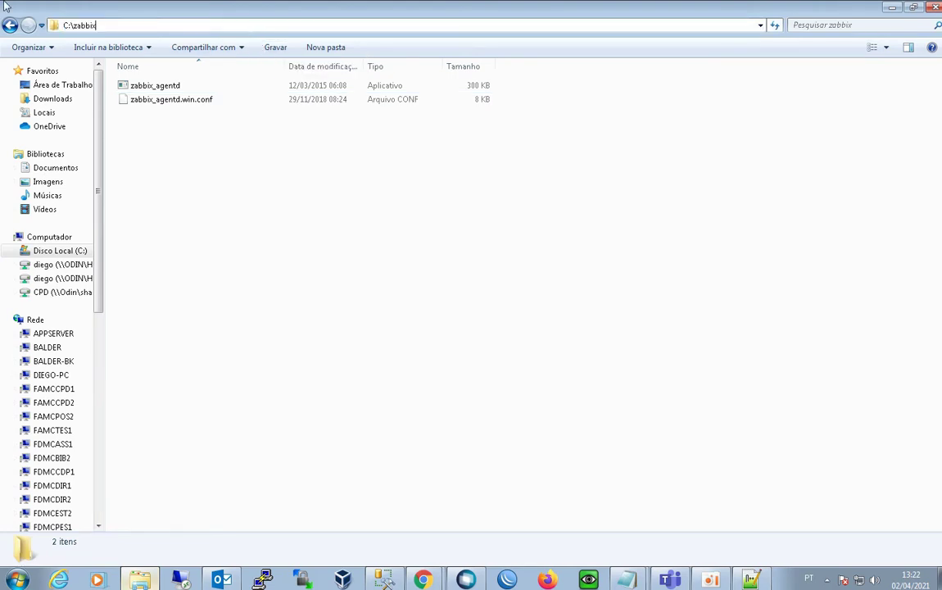
{"action": "key", "text": "ctrl+a"}
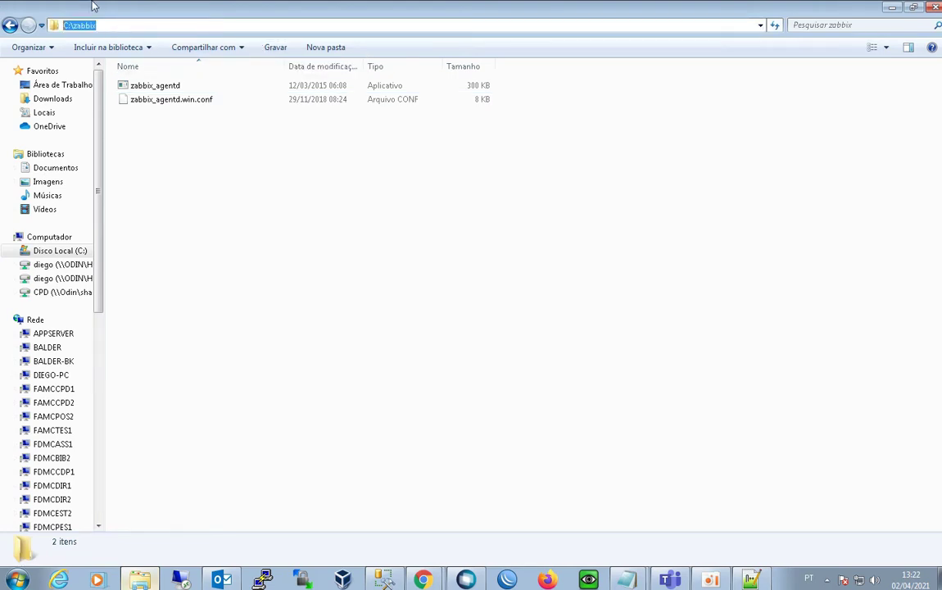
{"action": "left_click", "coordinate": [163, 24]}
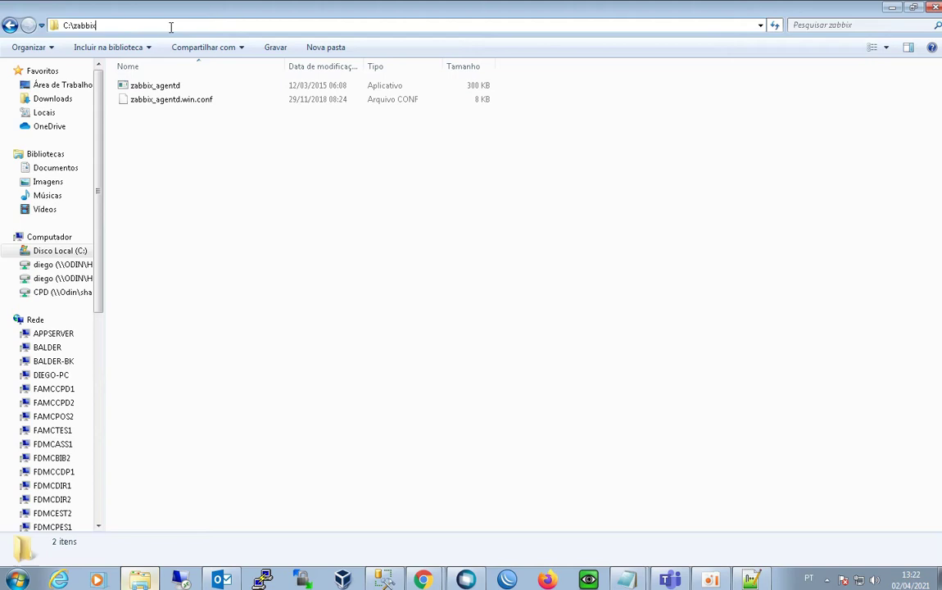
{"action": "key", "text": "Return"}
{"action": "left_click", "coordinate": [175, 102]}
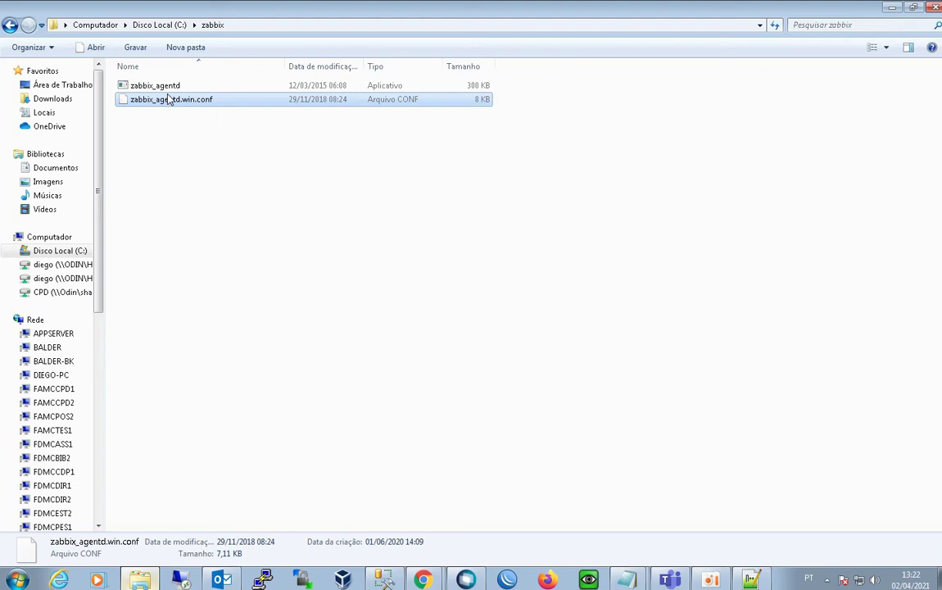
{"action": "left_click", "coordinate": [173, 89]}
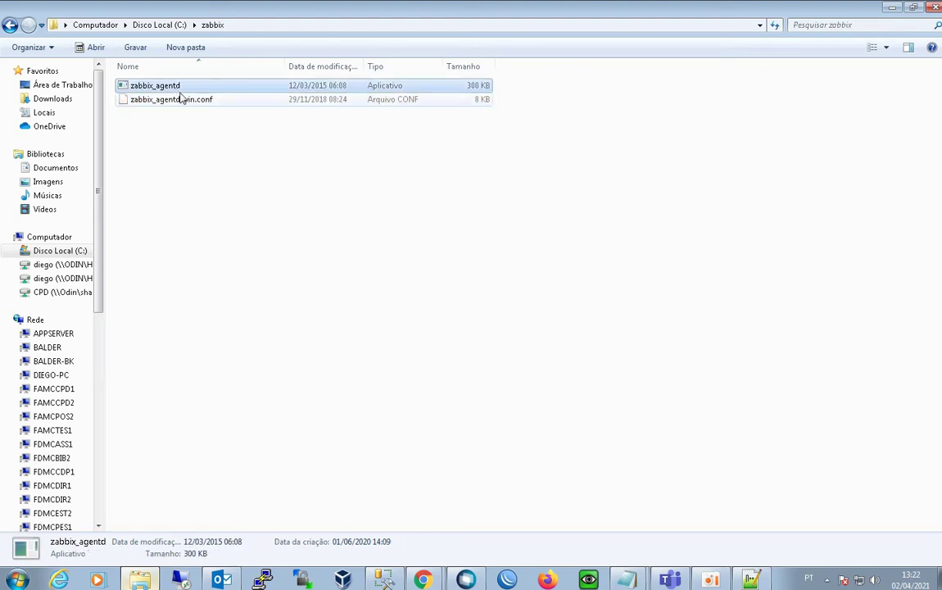
{"action": "left_click", "coordinate": [173, 98]}
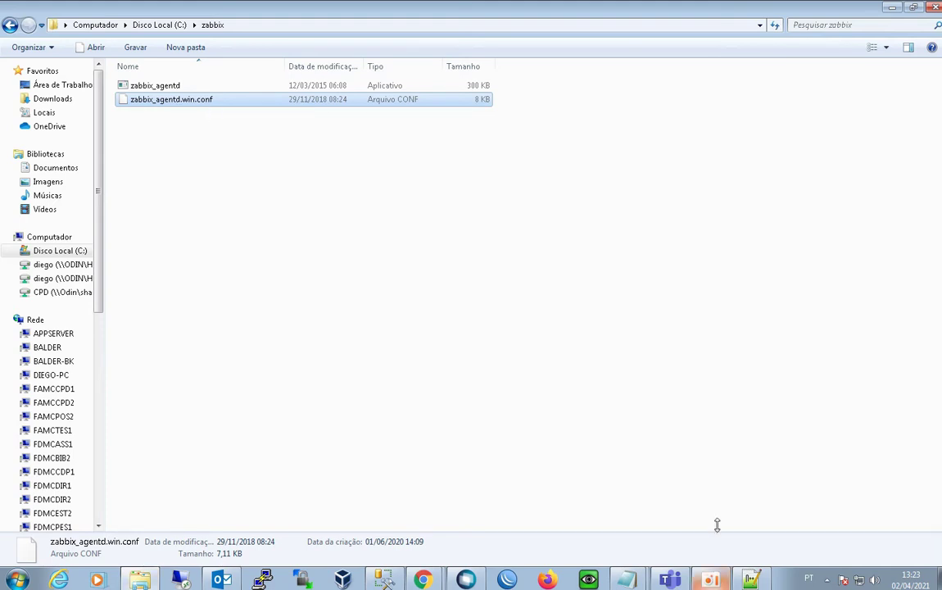
Switch to Notepad++ and go to the beginning of zabbix_agentd.win.conf
{"action": "left_click", "coordinate": [750, 579]}
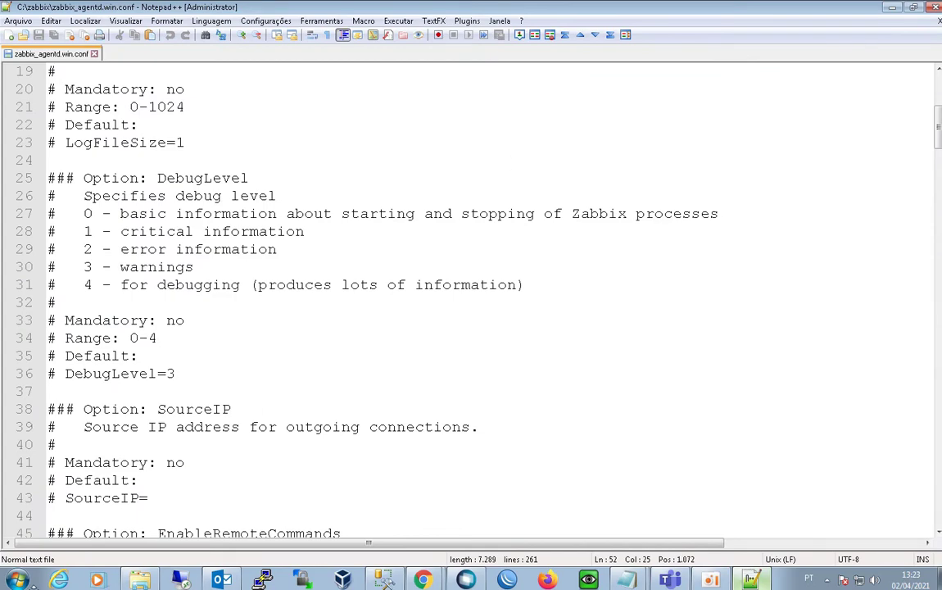
{"action": "scroll", "coordinate": [331, 305], "scroll_direction": "up", "scroll_amount": 6}
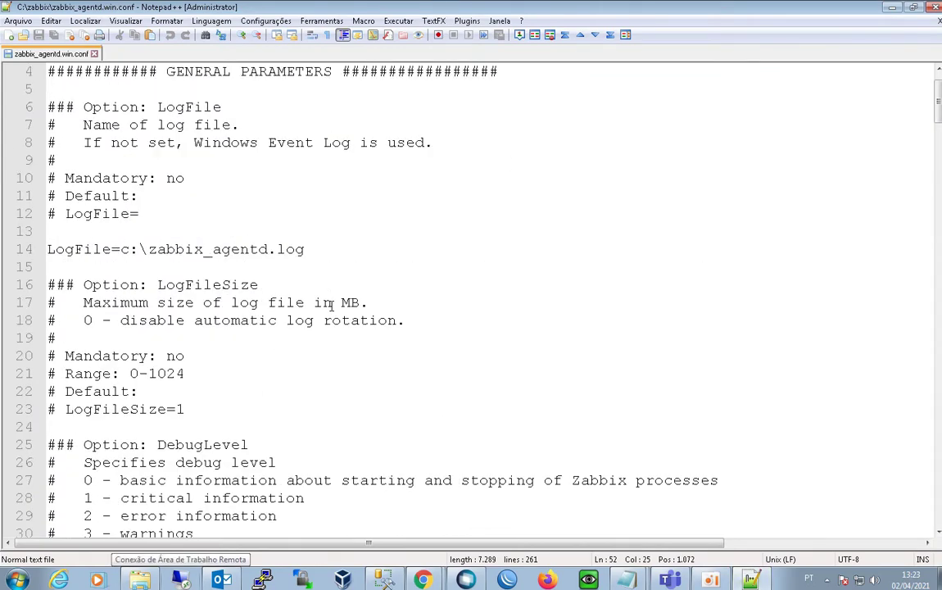
{"action": "key", "text": "ctrl+Home"}
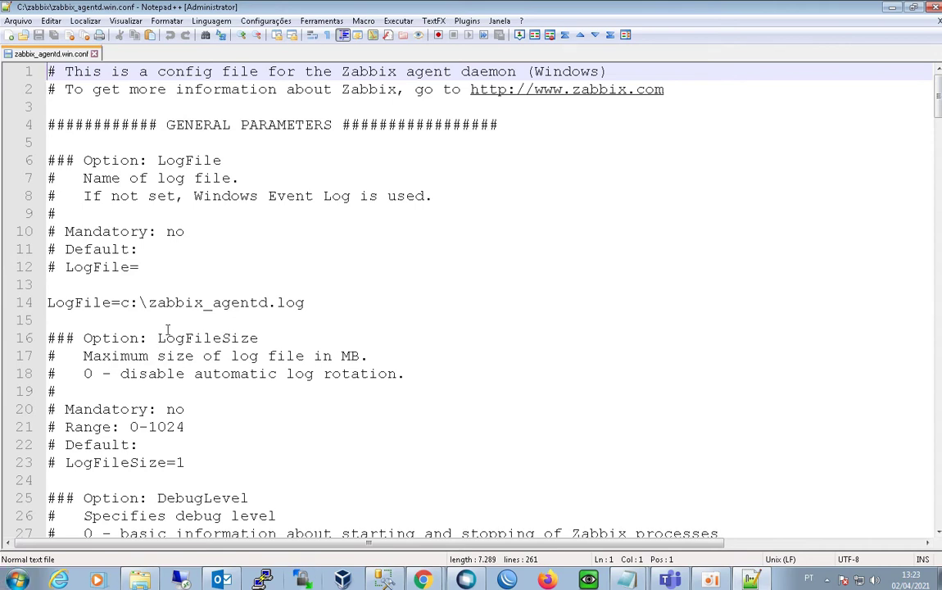
Examine the log path and file name in the active LogFile line of the general parameters
{"action": "left_click_drag", "start_coordinate": [192, 302], "coordinate": [217, 302]}
{"action": "double_click", "coordinate": [261, 302]}
{"action": "left_click", "coordinate": [324, 302]}
{"action": "double_click", "coordinate": [278, 302]}
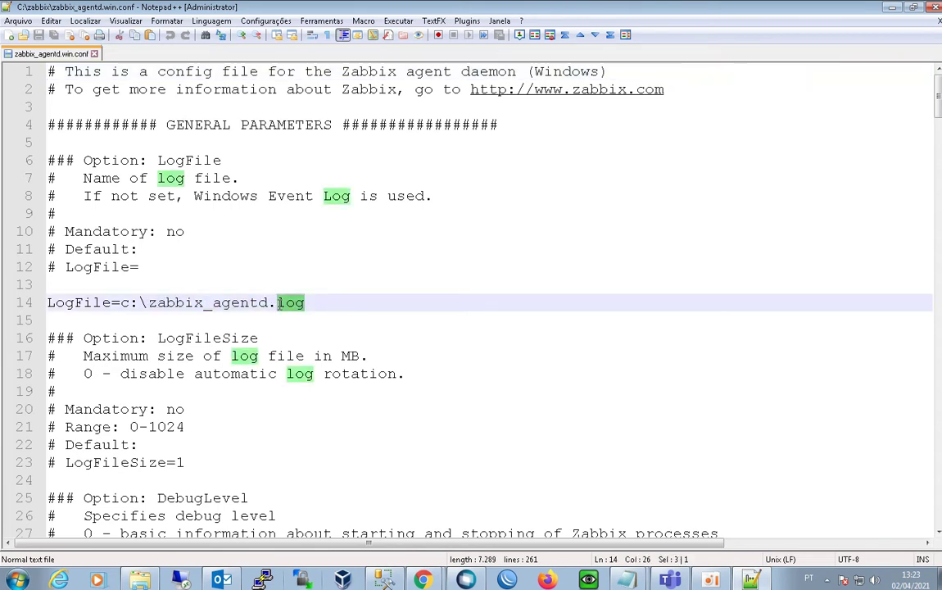
{"action": "left_click_drag", "start_coordinate": [304, 302], "coordinate": [204, 302]}
{"action": "left_click", "coordinate": [305, 302]}
{"action": "left_click_drag", "start_coordinate": [304, 302], "coordinate": [188, 302]}
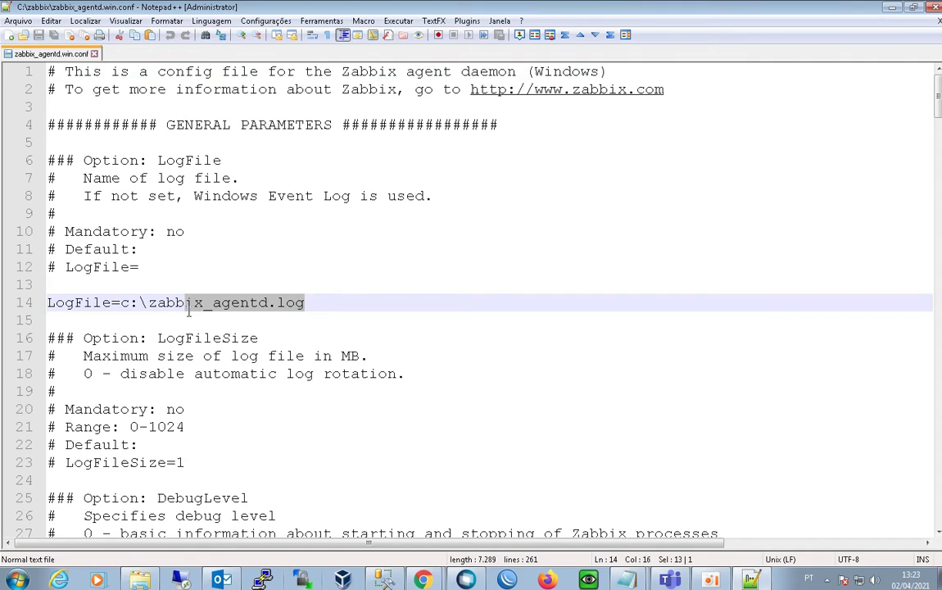
{"action": "key", "text": "Down"}
{"action": "key", "text": "Up"}
{"action": "key", "text": "ctrl+Right"}
{"action": "key", "text": "shift+Right"}
{"action": "key", "text": "shift+Right"}
{"action": "key", "text": "shift+Right"}
{"action": "key", "text": "shift+Right"}
{"action": "key", "text": "shift+Right"}
{"action": "key", "text": "shift+Right"}
{"action": "key", "text": "shift+Right"}
{"action": "key", "text": "shift+Right"}
{"action": "key", "text": "shift+Right"}
{"action": "key", "text": "shift+Right"}
{"action": "key", "text": "shift+Right"}
{"action": "key", "text": "shift+Right"}
{"action": "key", "text": "shift+Right"}
{"action": "key", "text": "shift+Right"}
{"action": "key", "text": "shift+Right"}
{"action": "key", "text": "shift+Right"}
{"action": "key", "text": "shift+Right"}
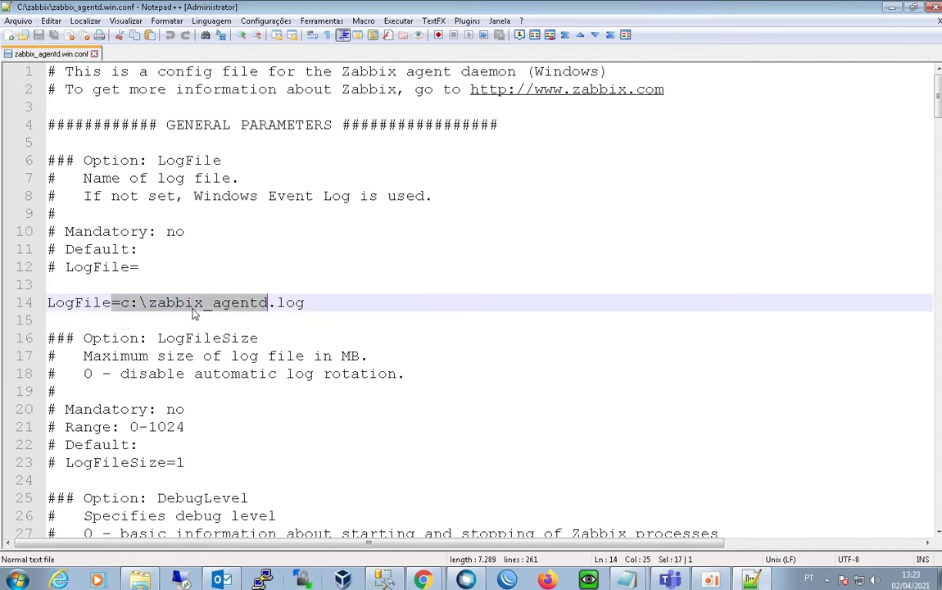
{"action": "key", "text": "Right"}
{"action": "key", "text": "Right"}
{"action": "key", "text": "Right"}
{"action": "key", "text": "Right"}
{"action": "key", "text": "Right"}
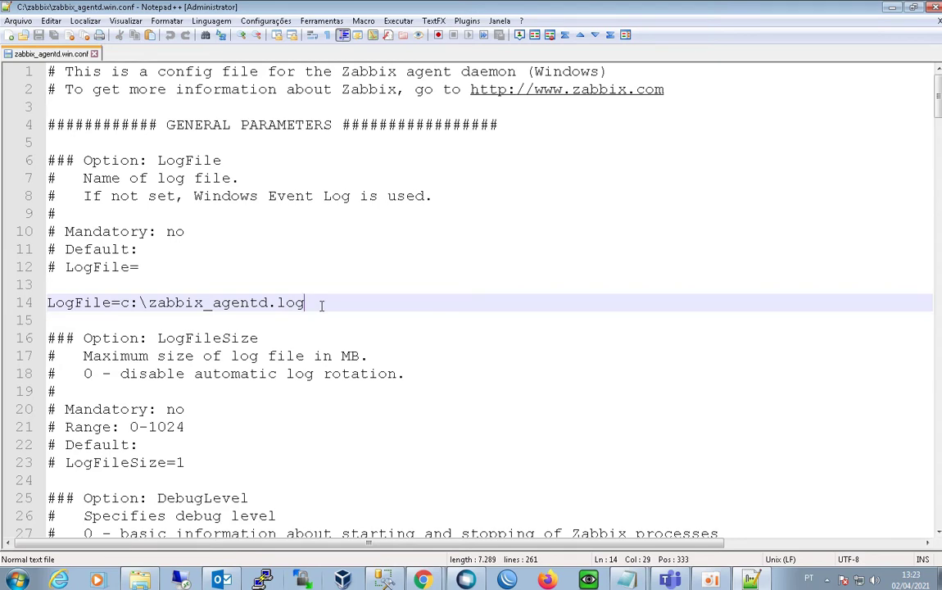
Examine the Zabbix server address in the two active Server lines of the passive checks section
{"action": "scroll", "coordinate": [320, 303], "scroll_direction": "down", "scroll_amount": 2}
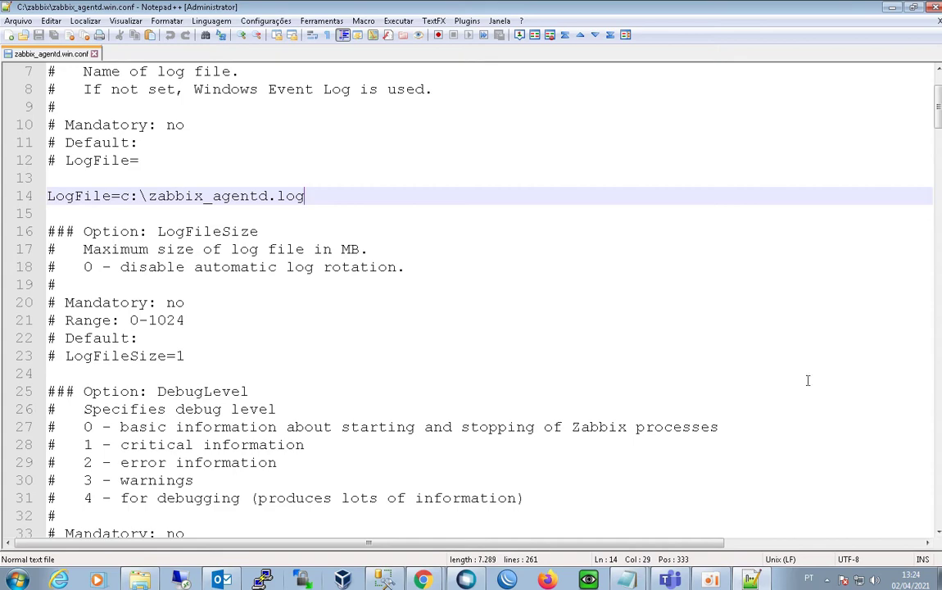
{"action": "scroll", "coordinate": [334, 374], "scroll_direction": "down", "scroll_amount": 3}
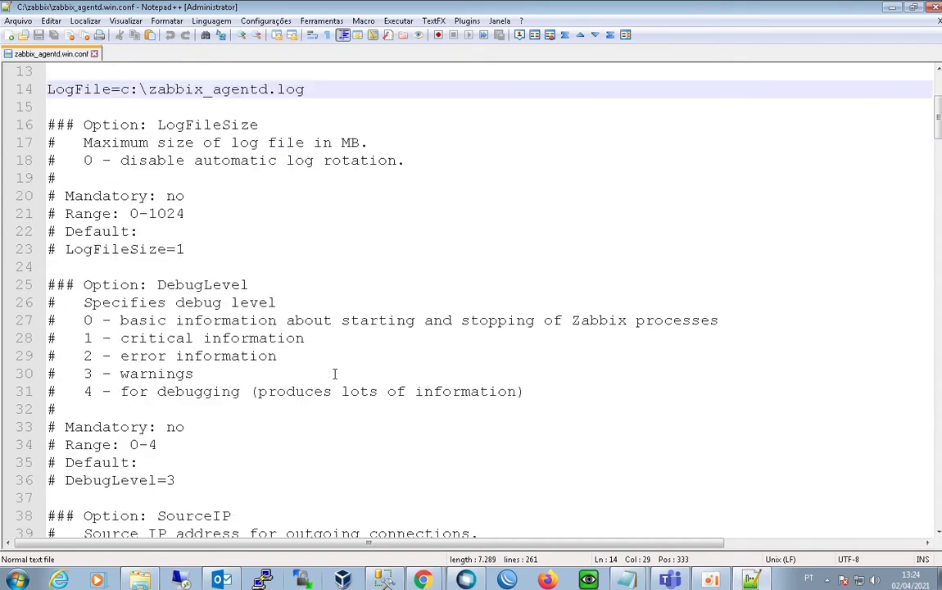
{"action": "scroll", "coordinate": [334, 375], "scroll_direction": "down", "scroll_amount": 4}
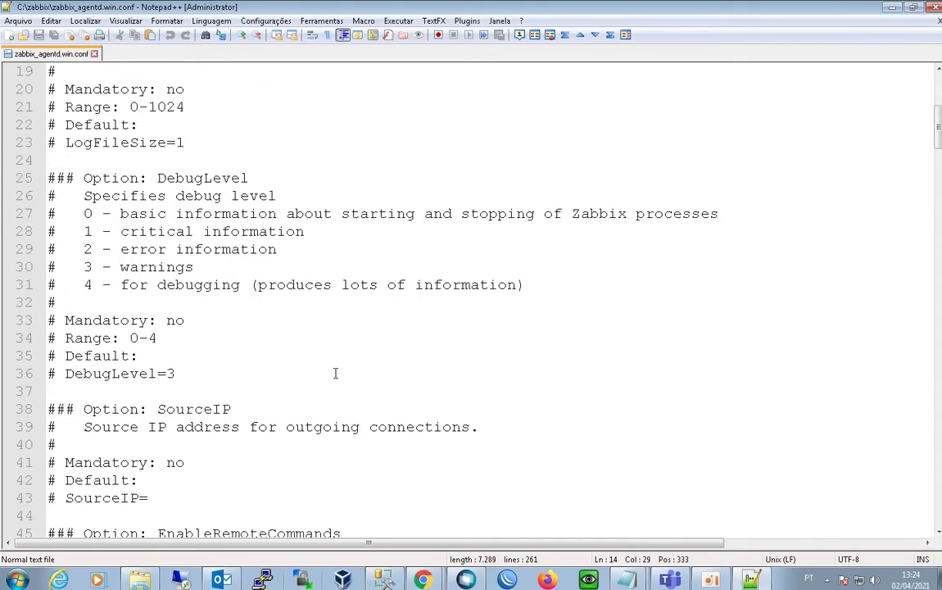
{"action": "scroll", "coordinate": [335, 374], "scroll_direction": "down", "scroll_amount": 5}
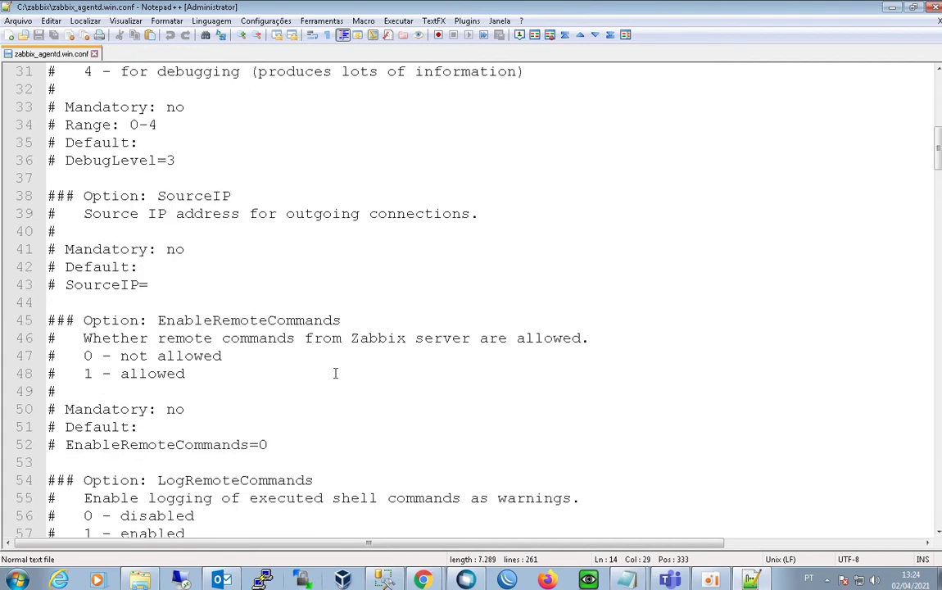
{"action": "scroll", "coordinate": [335, 374], "scroll_direction": "down", "scroll_amount": 5}
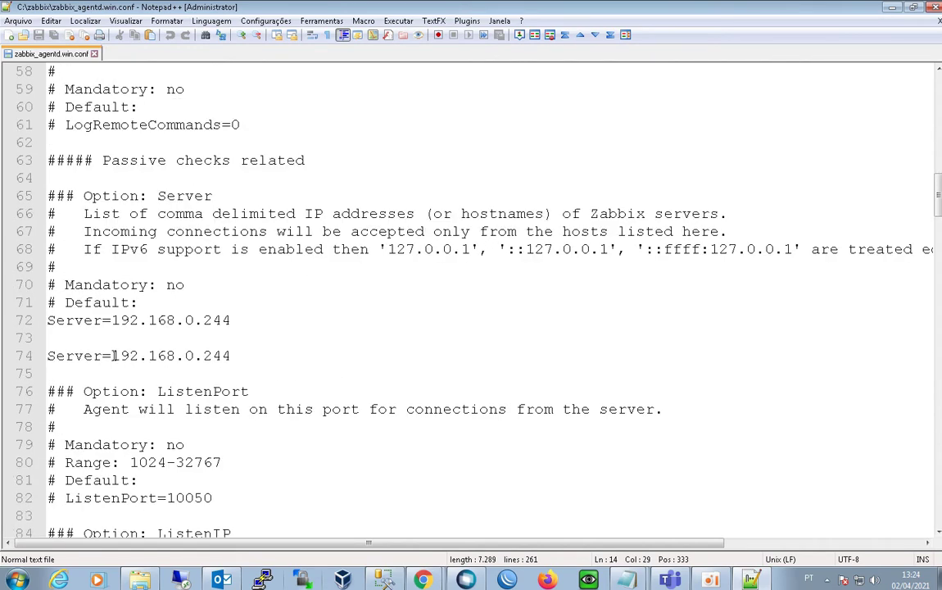
{"action": "left_click", "coordinate": [49, 321]}
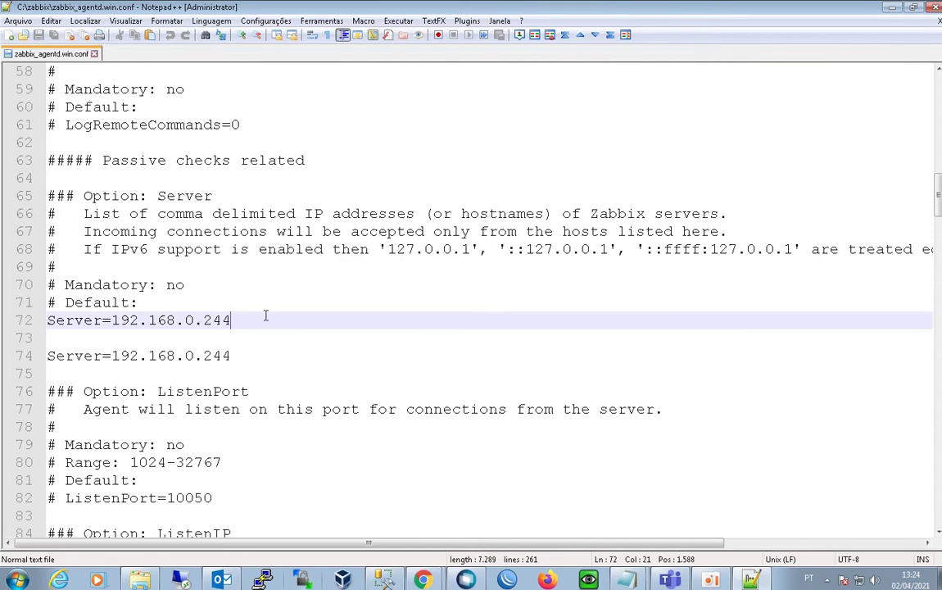
{"action": "left_click", "coordinate": [219, 366]}
{"action": "left_click_drag", "start_coordinate": [219, 366], "coordinate": [75, 316]}
{"action": "left_click", "coordinate": [136, 339]}
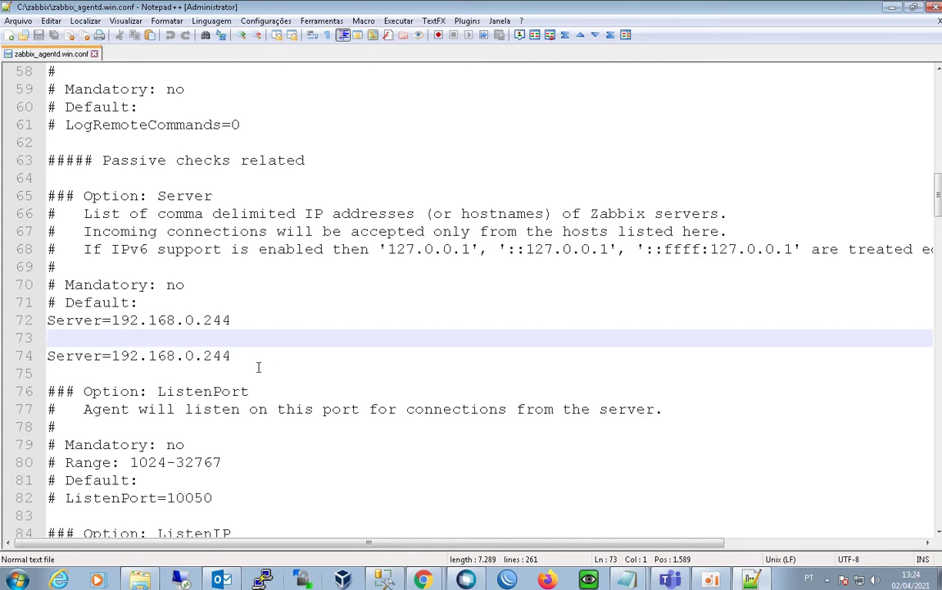
Examine the ListenPort and ListenIP options and the active StartAgents line in the passive checks section
{"action": "scroll", "coordinate": [365, 382], "scroll_direction": "down", "scroll_amount": 2}
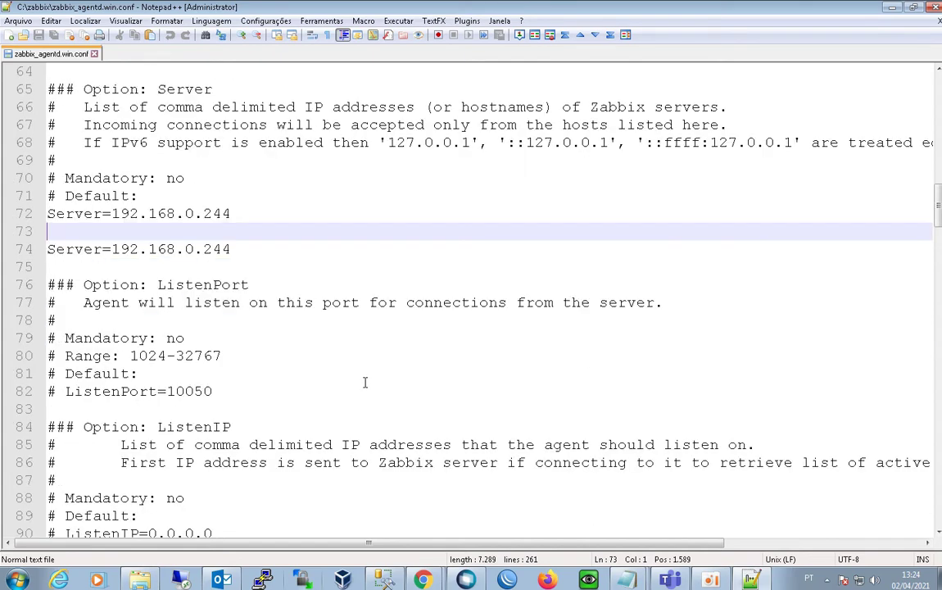
{"action": "scroll", "coordinate": [365, 382], "scroll_direction": "down", "scroll_amount": 2}
{"action": "scroll", "coordinate": [366, 382], "scroll_direction": "down", "scroll_amount": 2}
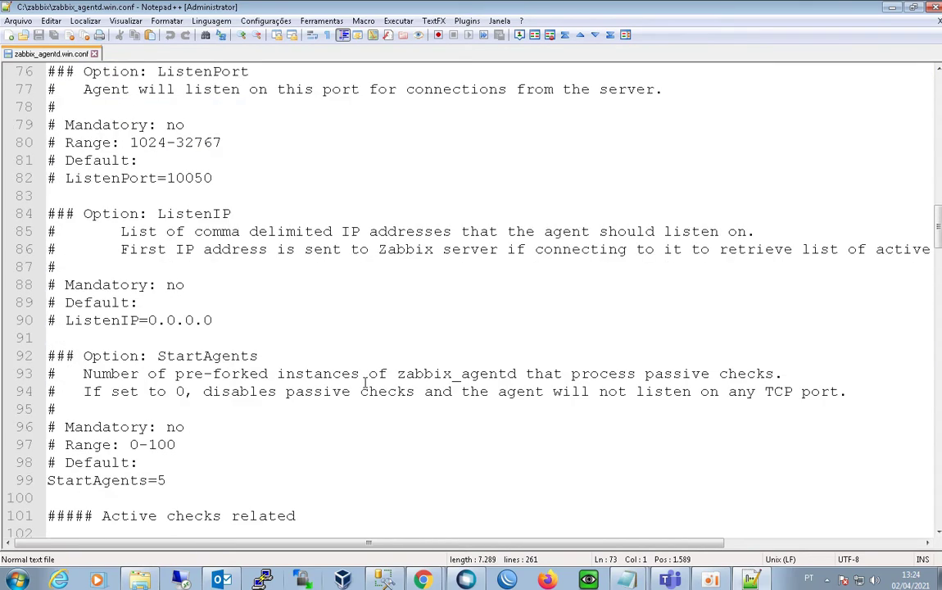
{"action": "scroll", "coordinate": [365, 383], "scroll_direction": "down", "scroll_amount": 1}
{"action": "scroll", "coordinate": [365, 383], "scroll_direction": "down", "scroll_amount": 1}
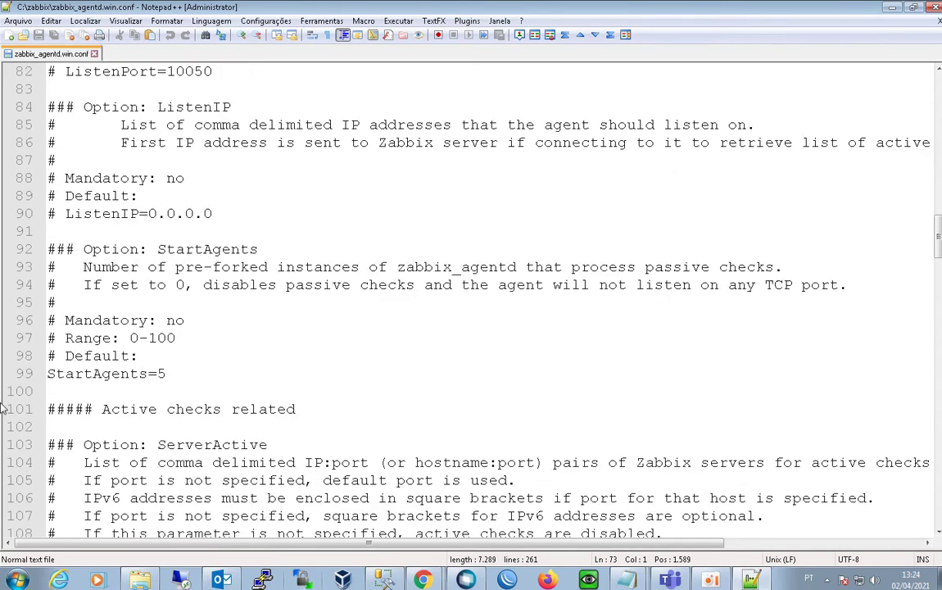
{"action": "left_click_drag", "start_coordinate": [49, 373], "coordinate": [173, 379]}
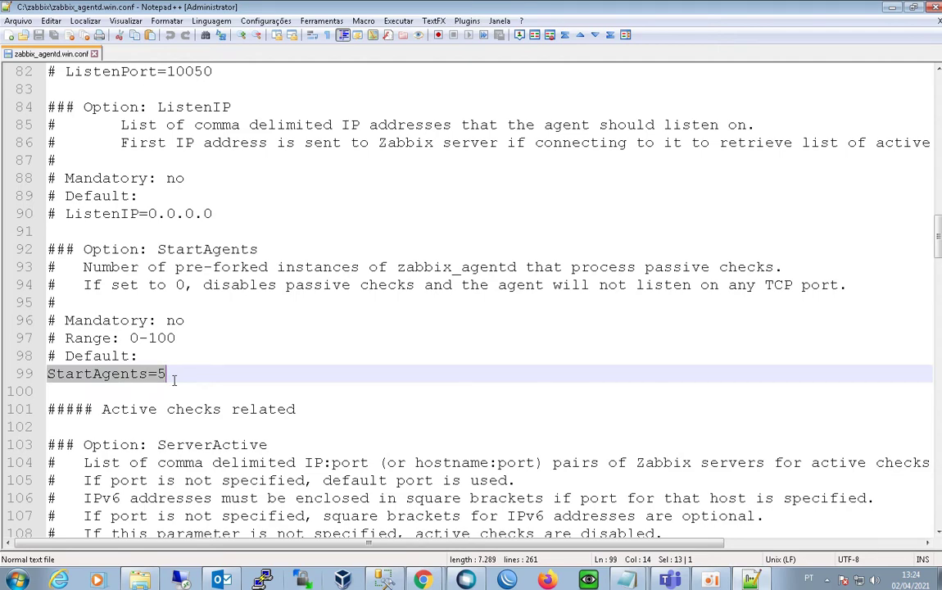
{"action": "left_click", "coordinate": [174, 378]}
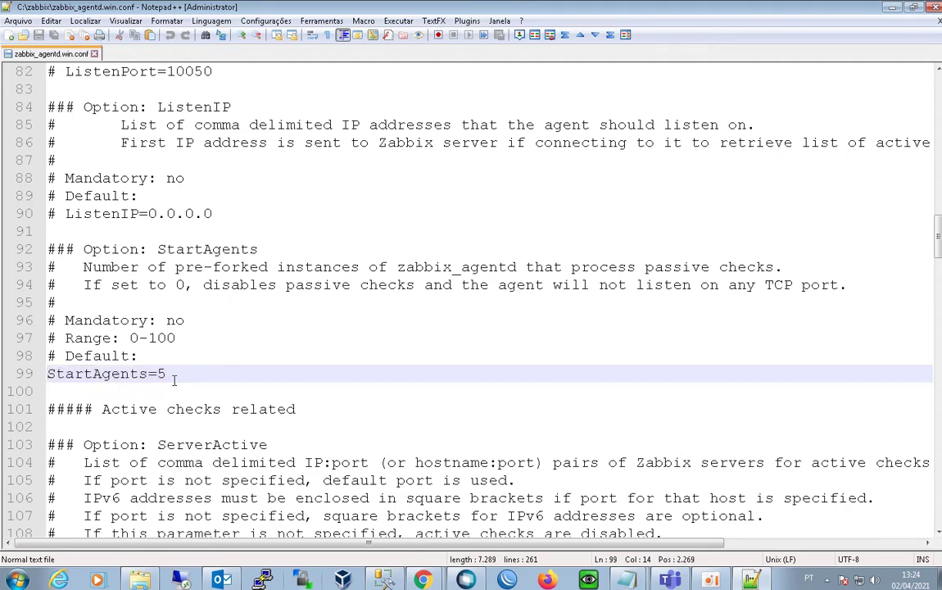
Examine the server address in the two active ServerActive lines of the active checks section
{"action": "scroll", "coordinate": [174, 378], "scroll_direction": "down", "scroll_amount": 1}
{"action": "scroll", "coordinate": [173, 378], "scroll_direction": "down", "scroll_amount": 2}
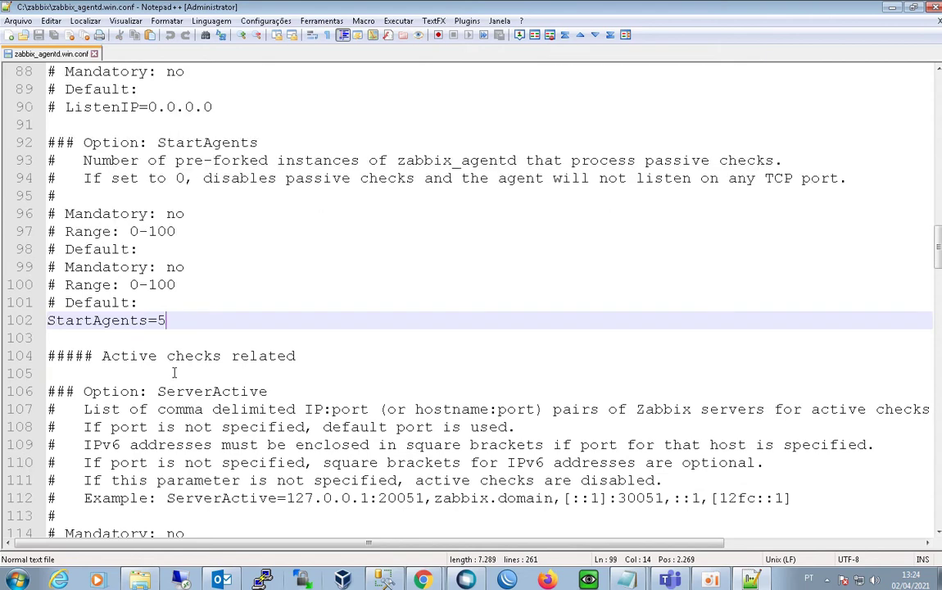
{"action": "scroll", "coordinate": [174, 373], "scroll_direction": "down", "scroll_amount": 2}
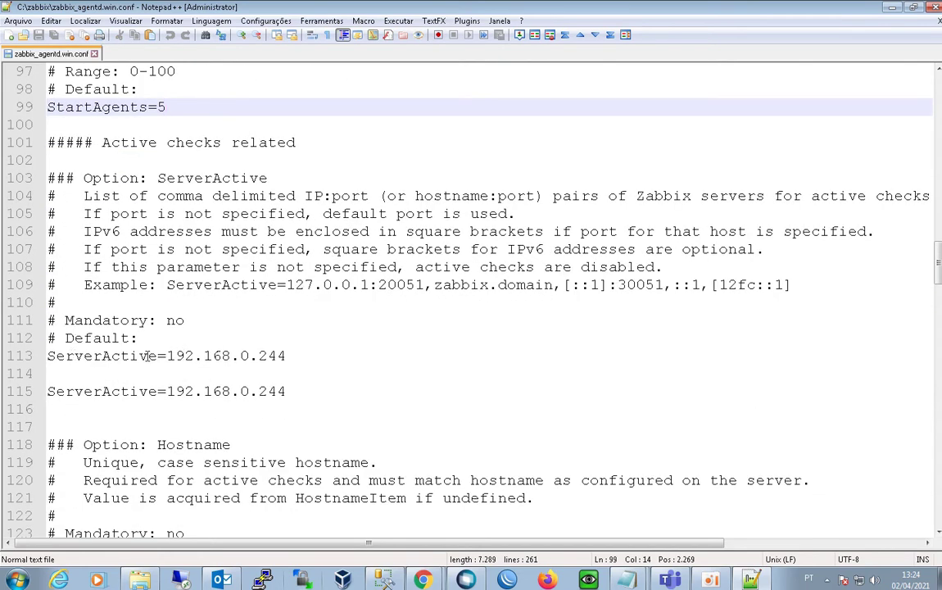
{"action": "left_click", "coordinate": [93, 353]}
{"action": "left_click", "coordinate": [57, 337]}
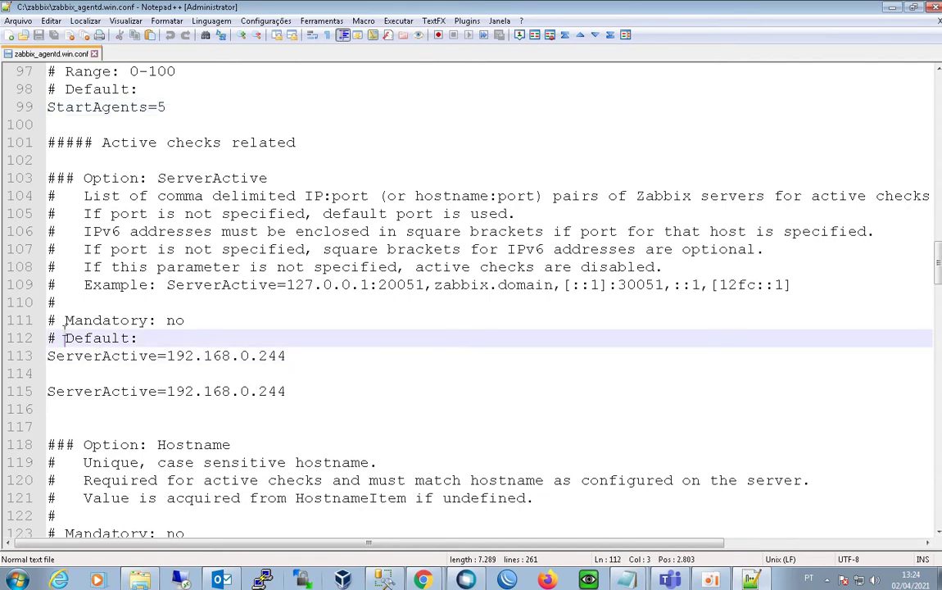
{"action": "double_click", "coordinate": [92, 357]}
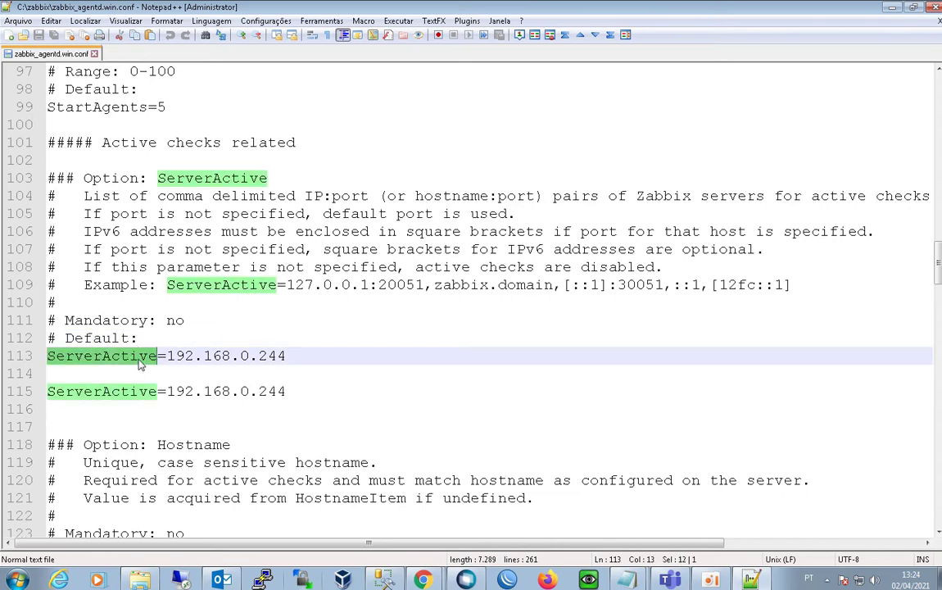
{"action": "left_click", "coordinate": [288, 356]}
{"action": "left_click", "coordinate": [286, 375]}
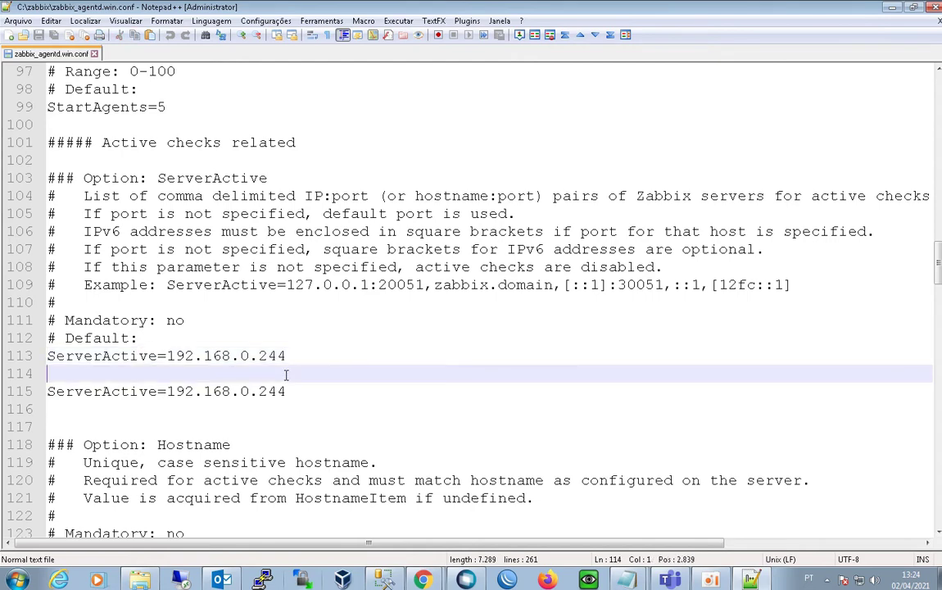
Examine the host name in the two active Hostname lines under the Hostname option
{"action": "scroll", "coordinate": [286, 374], "scroll_direction": "down", "scroll_amount": 1}
{"action": "scroll", "coordinate": [286, 374], "scroll_direction": "down", "scroll_amount": 2}
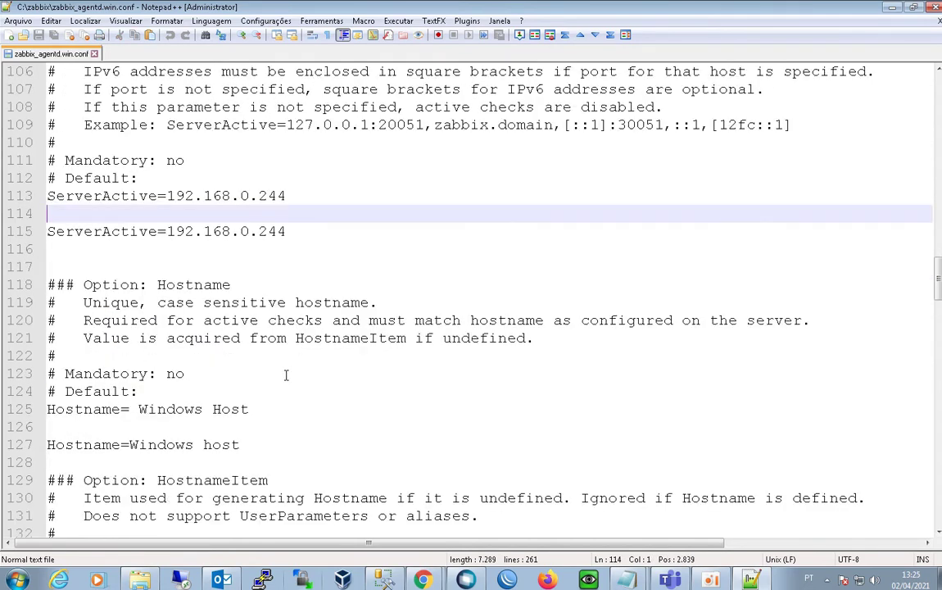
{"action": "double_click", "coordinate": [106, 409]}
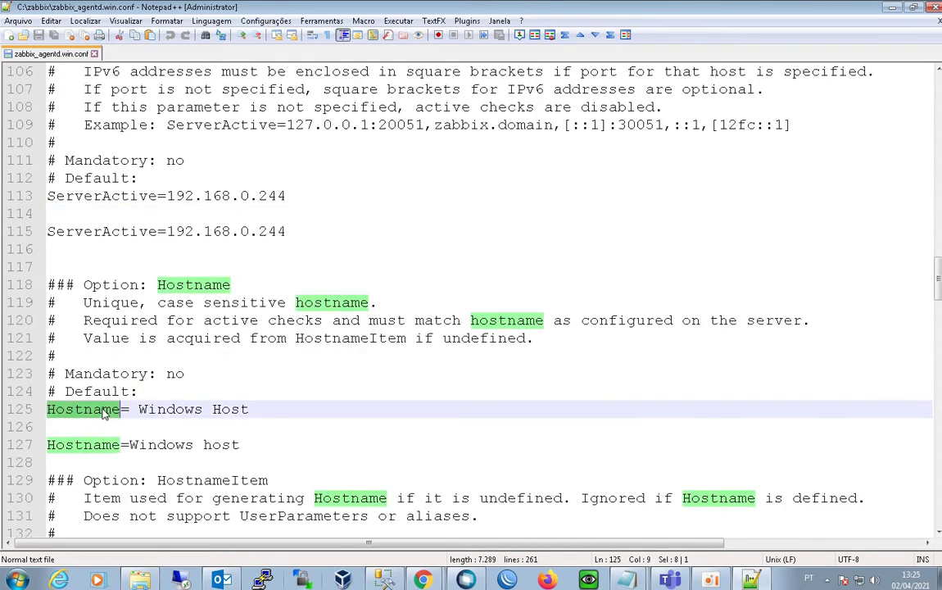
{"action": "mouse_move", "coordinate": [138, 408]}
{"action": "left_mouse_down"}
{"action": "mouse_move", "coordinate": [221, 408]}
{"action": "mouse_move", "coordinate": [136, 410]}
{"action": "mouse_move", "coordinate": [143, 418]}
{"action": "left_mouse_up"}
{"action": "left_click", "coordinate": [263, 409]}
{"action": "left_click", "coordinate": [155, 408]}
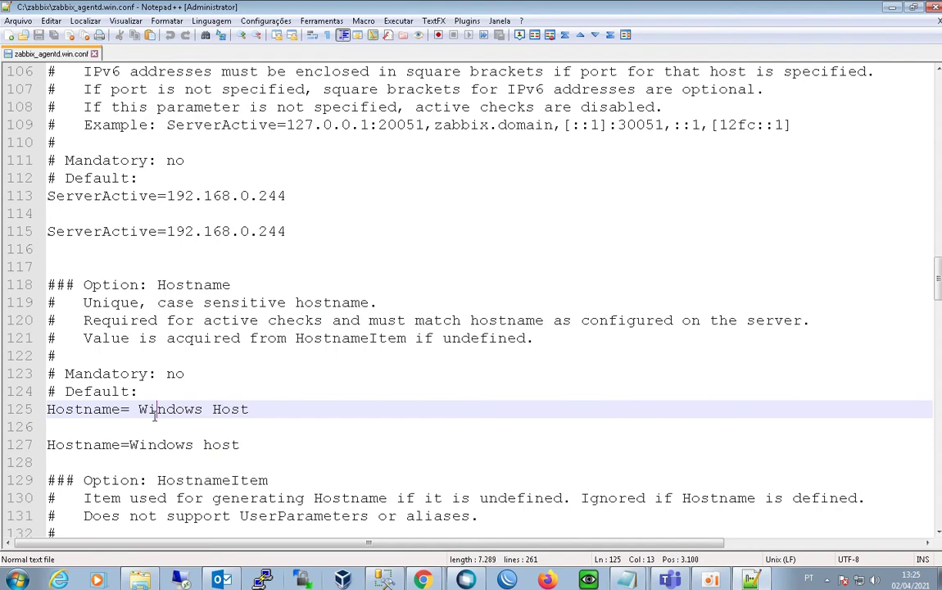
{"action": "scroll", "coordinate": [189, 414], "scroll_direction": "down", "scroll_amount": 2}
{"action": "left_click", "coordinate": [172, 354]}
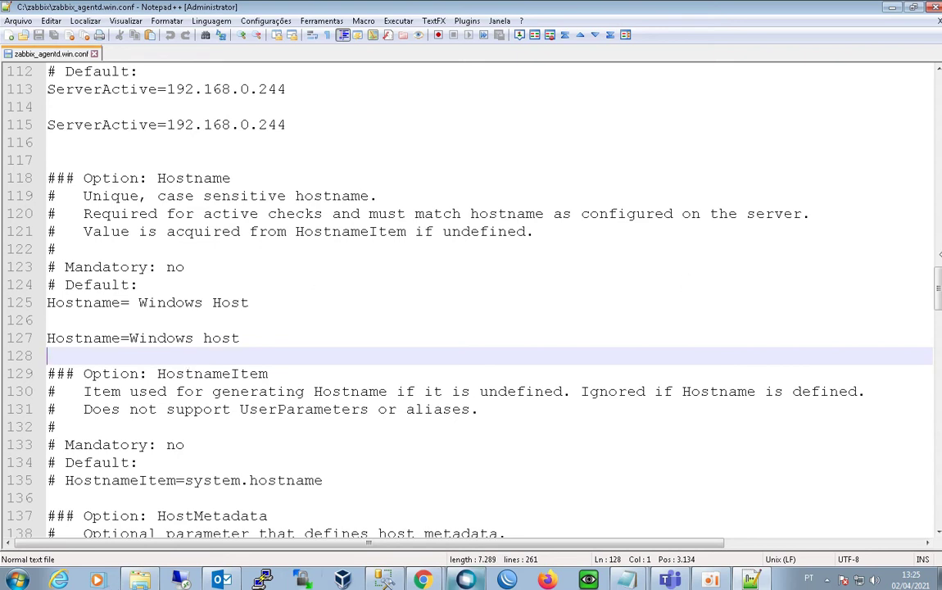
Review the remaining options through the end of the configuration file, including the active Timeout line in the advanced parameters
{"action": "scroll", "coordinate": [266, 337], "scroll_direction": "down", "scroll_amount": 1}
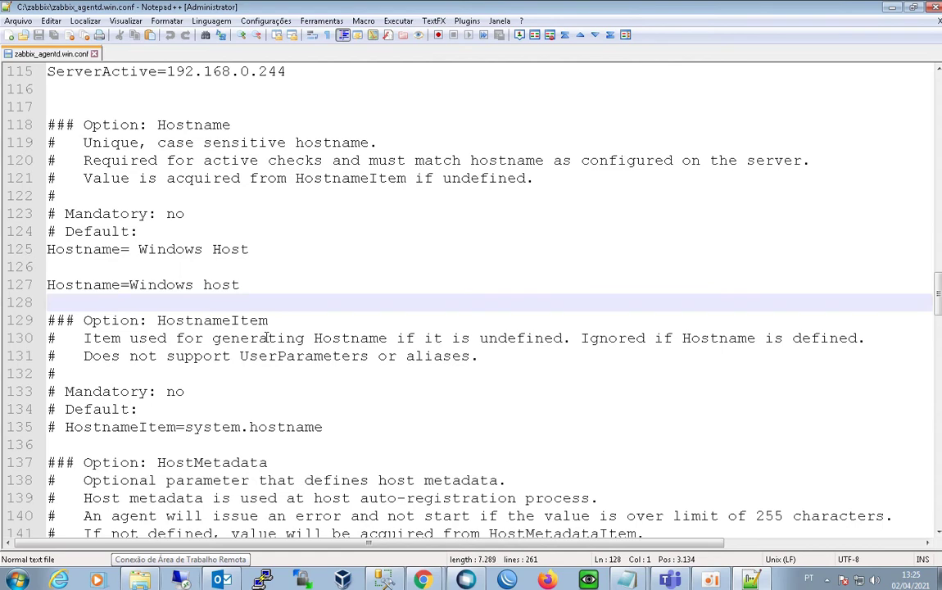
{"action": "scroll", "coordinate": [266, 337], "scroll_direction": "down", "scroll_amount": 1}
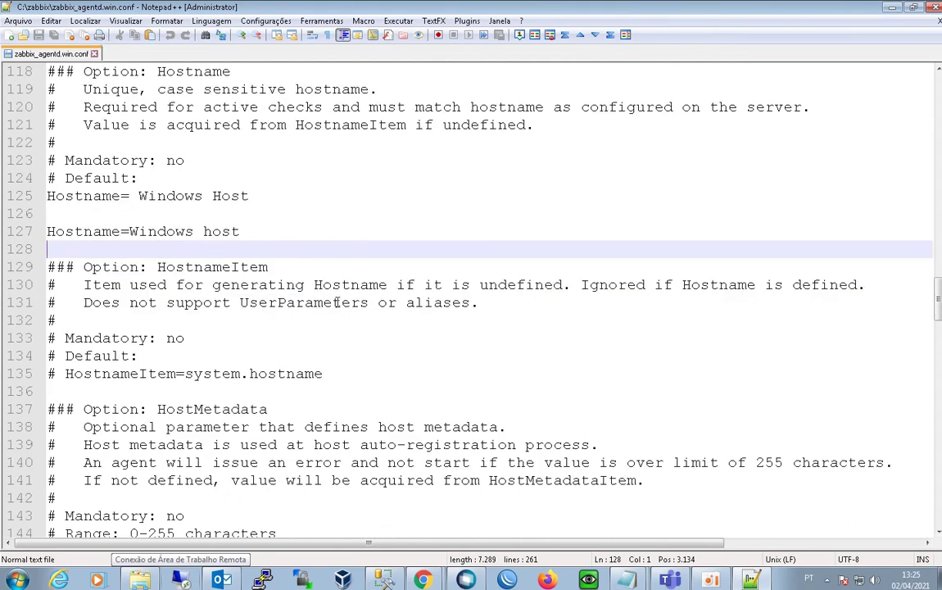
{"action": "scroll", "coordinate": [338, 302], "scroll_direction": "down", "scroll_amount": 2}
{"action": "scroll", "coordinate": [338, 300], "scroll_direction": "down", "scroll_amount": 6}
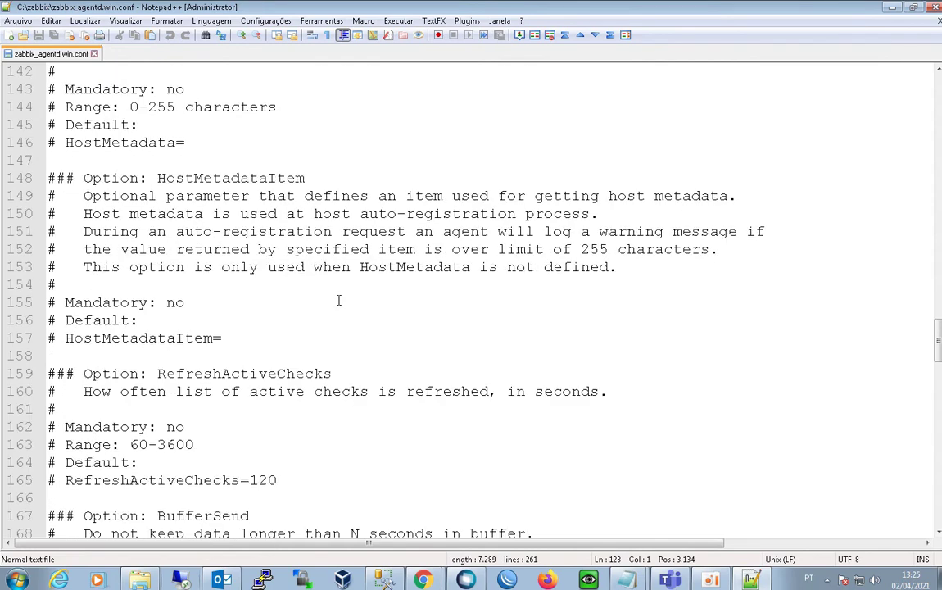
{"action": "scroll", "coordinate": [338, 300], "scroll_direction": "down", "scroll_amount": 6}
{"action": "scroll", "coordinate": [338, 301], "scroll_direction": "down", "scroll_amount": 6}
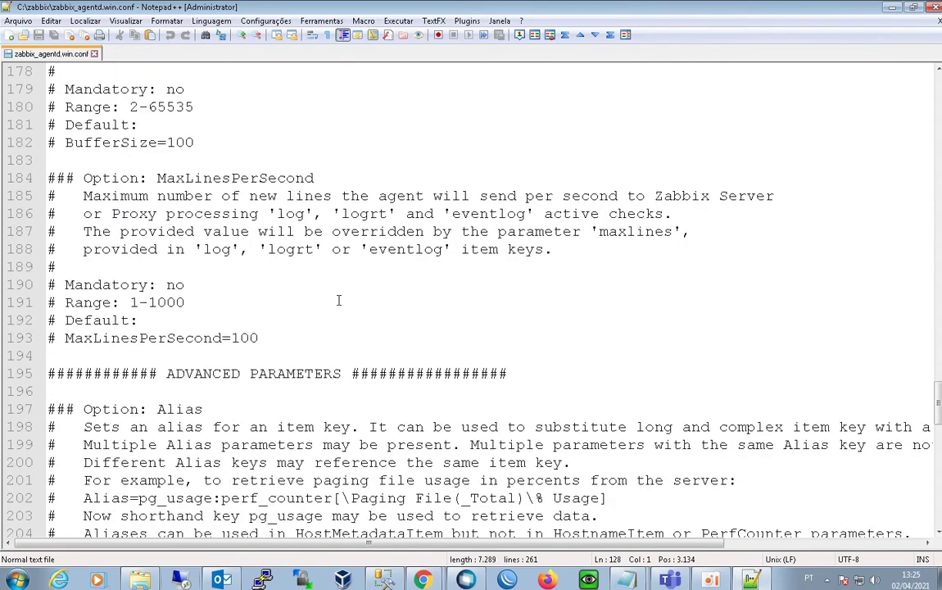
{"action": "scroll", "coordinate": [339, 301], "scroll_direction": "down", "scroll_amount": 5}
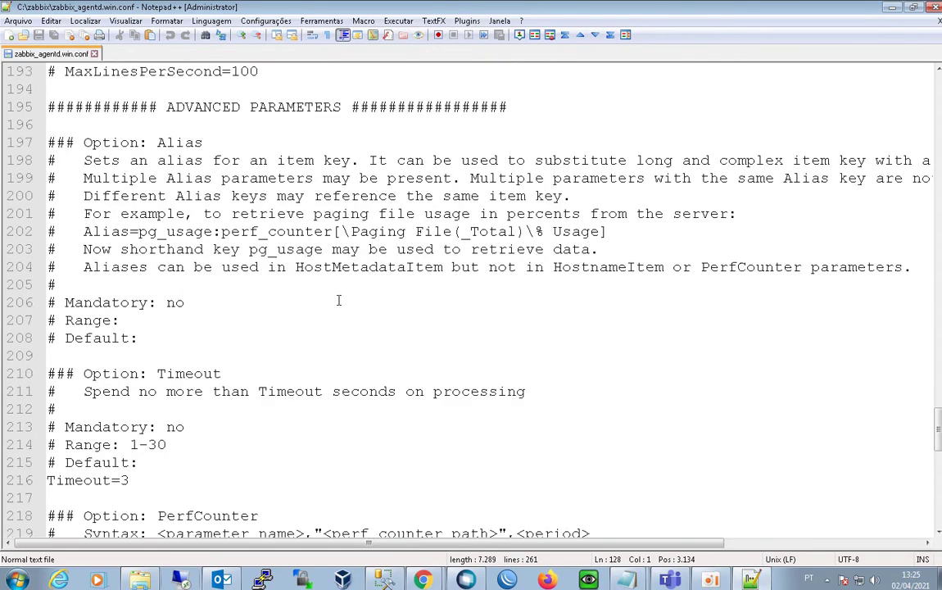
{"action": "scroll", "coordinate": [338, 301], "scroll_direction": "down", "scroll_amount": 1}
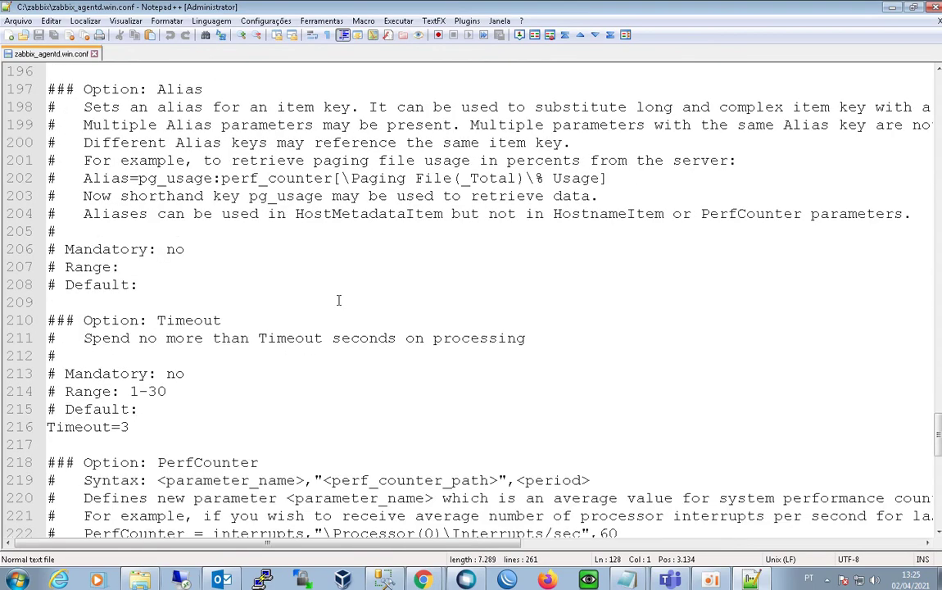
{"action": "left_click", "coordinate": [176, 427]}
{"action": "scroll", "coordinate": [164, 427], "scroll_direction": "down", "scroll_amount": 5}
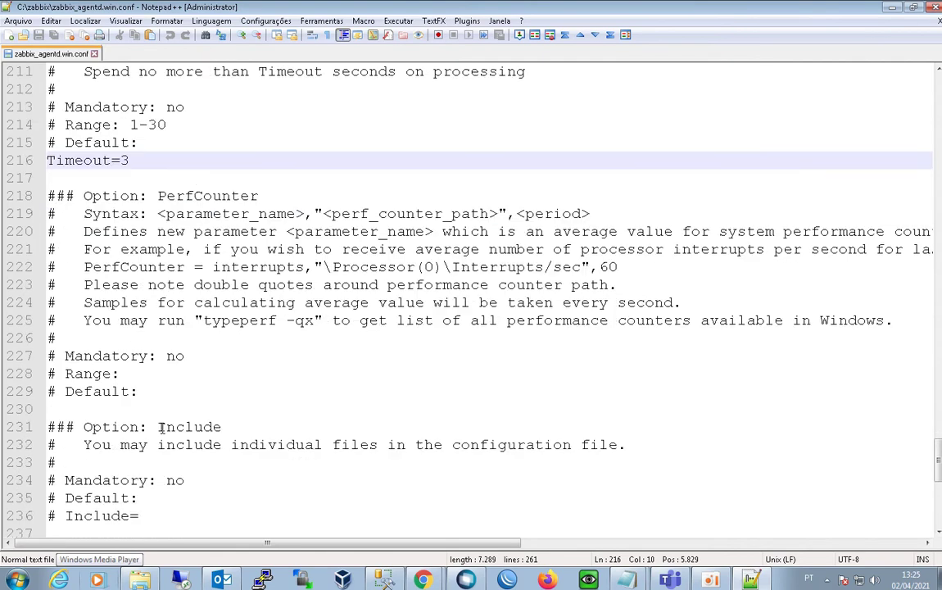
{"action": "scroll", "coordinate": [162, 426], "scroll_direction": "down", "scroll_amount": 8}
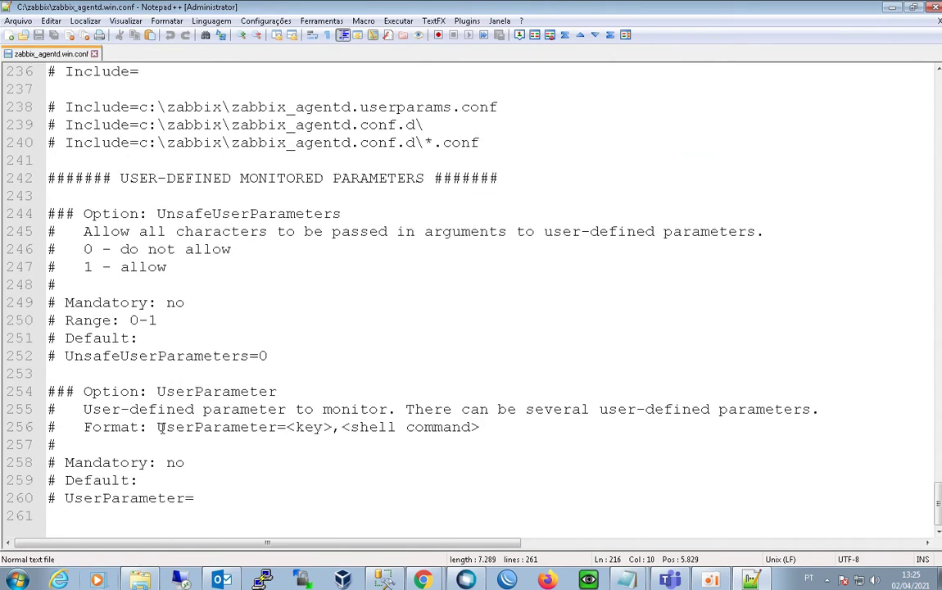
{"action": "right_click", "coordinate": [281, 5]}
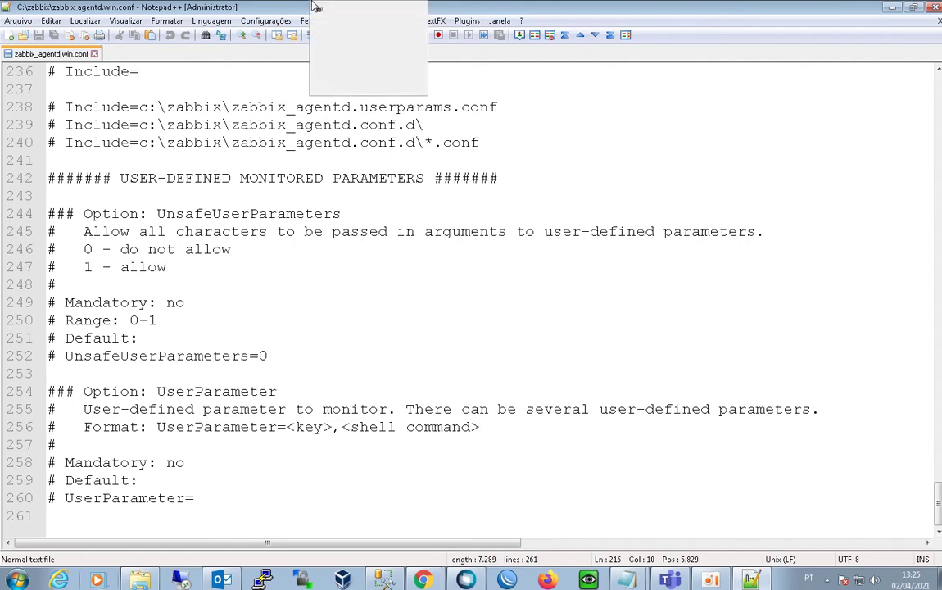
{"action": "left_click", "coordinate": [332, 53]}
{"action": "left_click", "coordinate": [260, 174]}
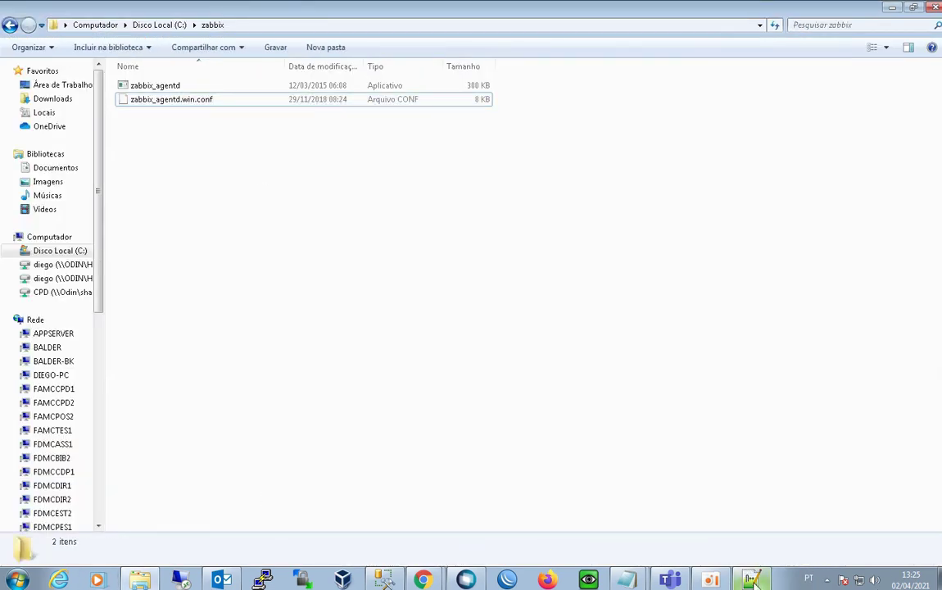
{"action": "key", "text": "alt+Tab"}
{"action": "left_click", "coordinate": [18, 22]}
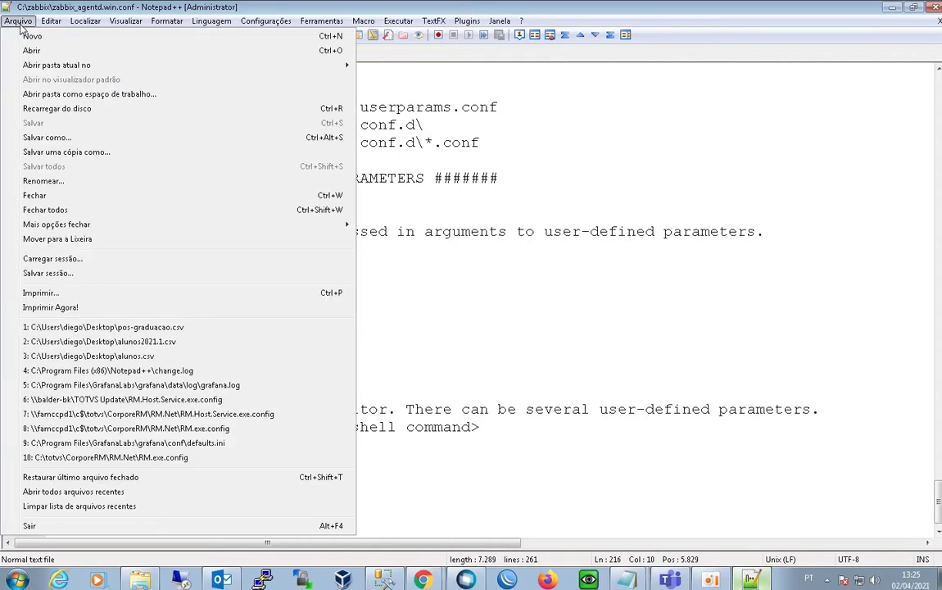
{"action": "left_click", "coordinate": [549, 180]}
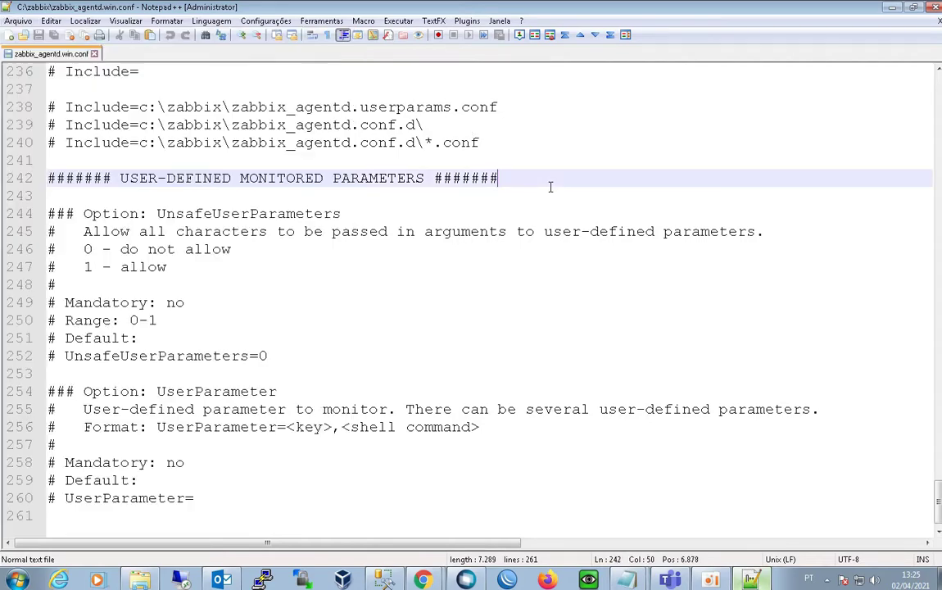
Minimize the configuration file's editor and open a Command Prompt with administrator rights
{"action": "right_click", "coordinate": [287, 4]}
{"action": "left_click", "coordinate": [305, 51]}
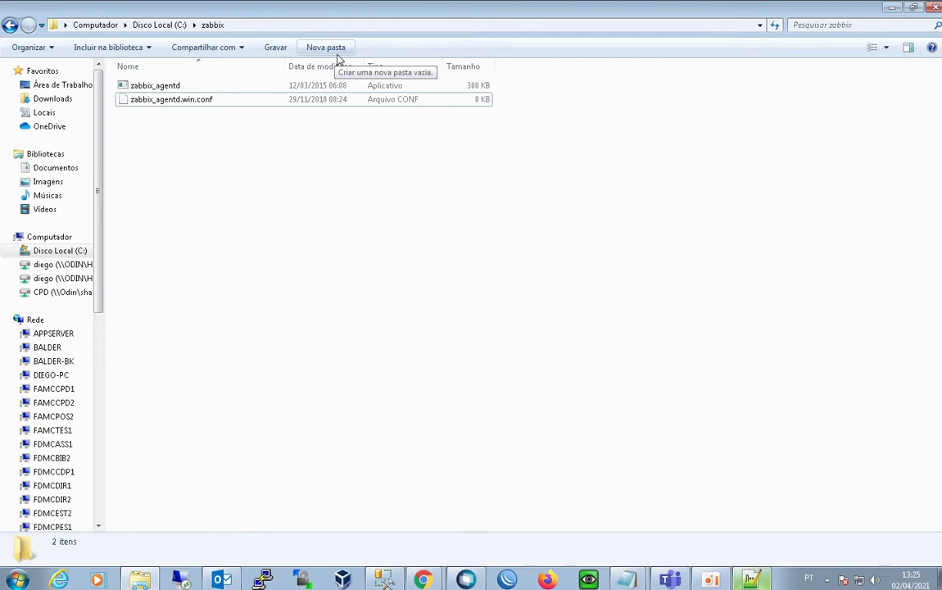
{"action": "key", "text": "super"}
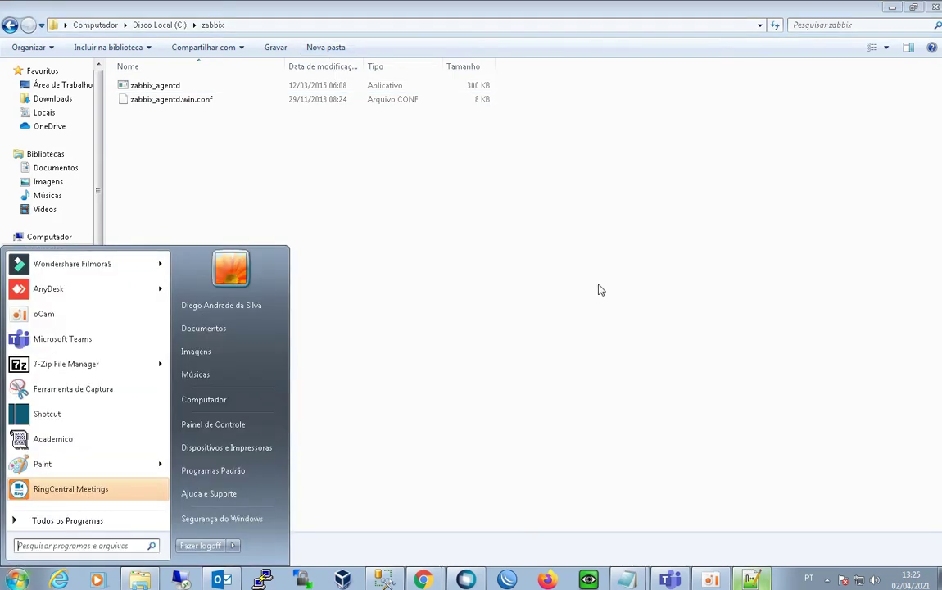
{"action": "type", "text": "cmd"}
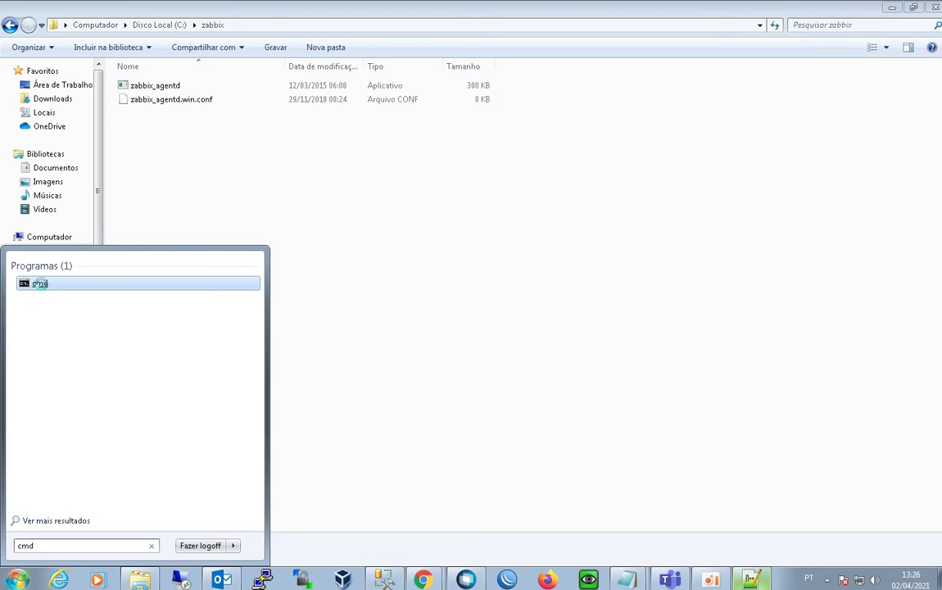
{"action": "right_click", "coordinate": [41, 283]}
{"action": "left_click", "coordinate": [110, 308]}
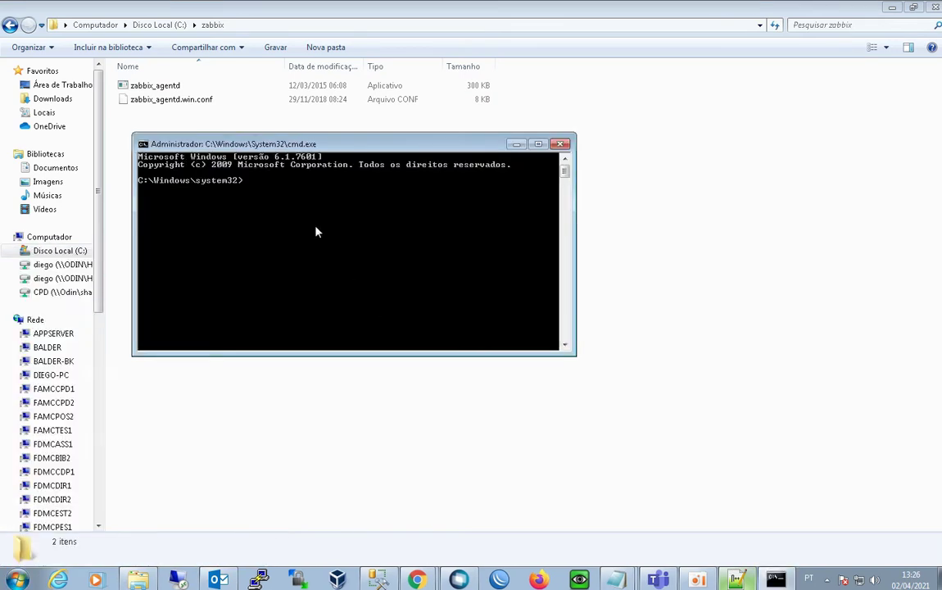
Change the Command Prompt's working directory to C:\zabbix, going up to the drive root first
{"action": "type", "text": "cd.."}
{"action": "key", "text": "Return"}
{"action": "type", "text": "cd.."}
{"action": "key", "text": "Return"}
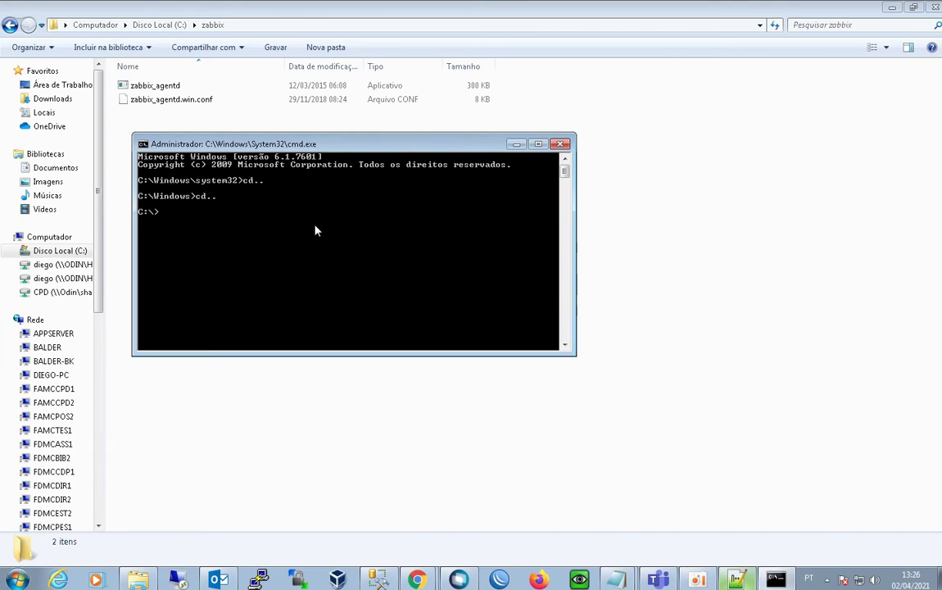
{"action": "type", "text": "cd zabbix"}
{"action": "key", "text": "Return"}
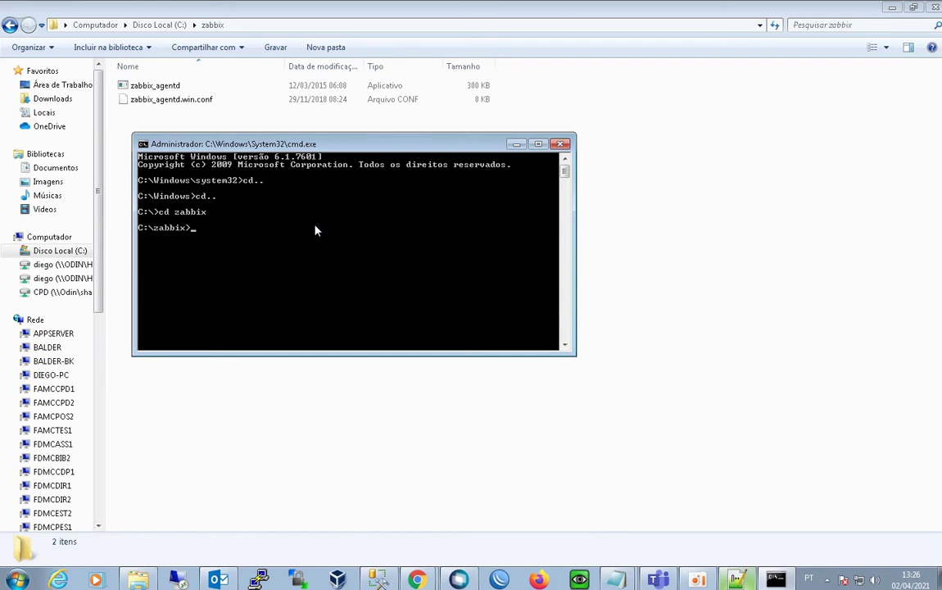
Copy the prepared command from the untitled note and run zabbix_agentd.exe -i -c C:\zabbix\zabbix_agentd.win.conf in the Command Prompt
{"action": "left_click", "coordinate": [617, 580]}
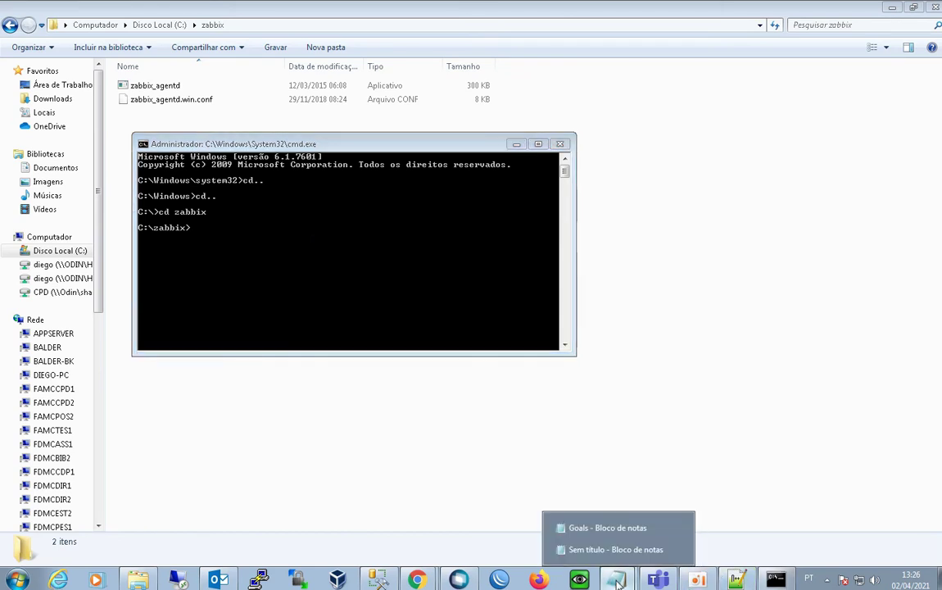
{"action": "left_click", "coordinate": [616, 549]}
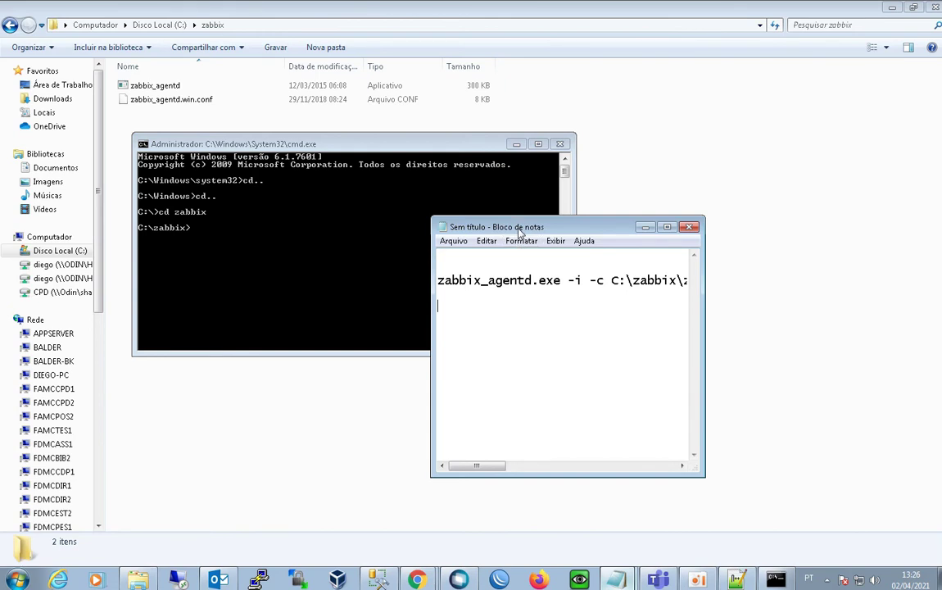
{"action": "key", "text": "ctrl+a"}
{"action": "key", "text": "ctrl+c"}
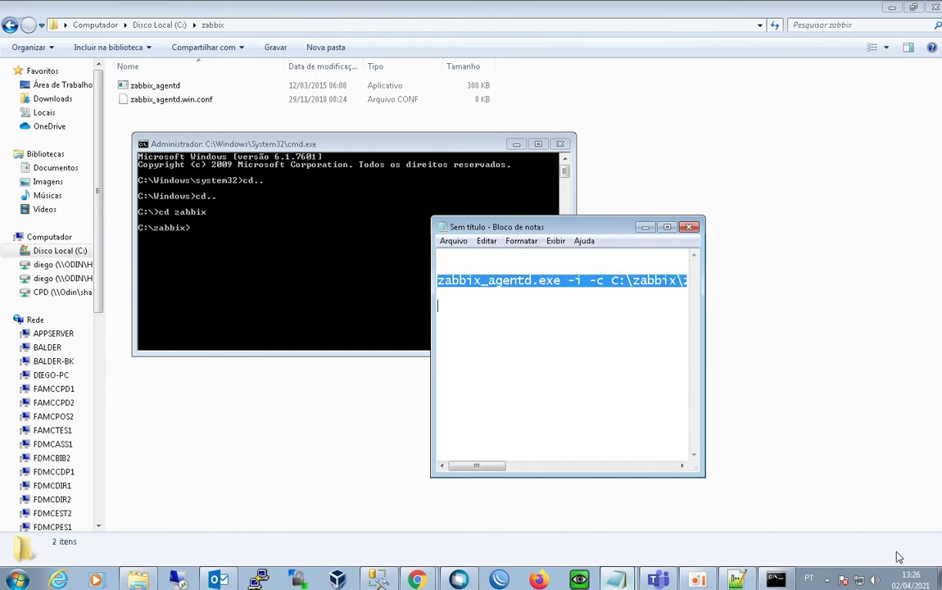
{"action": "left_click", "coordinate": [206, 192]}
{"action": "right_click", "coordinate": [233, 233]}
{"action": "left_click", "coordinate": [295, 267]}
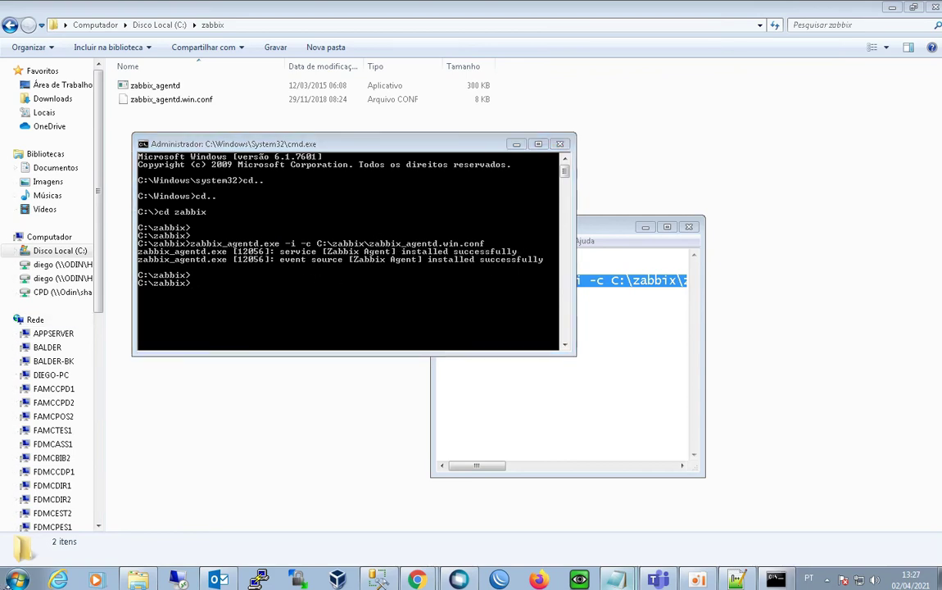
Find services.msc through the Windows program search and open the Services console
{"action": "left_click", "coordinate": [20, 580]}
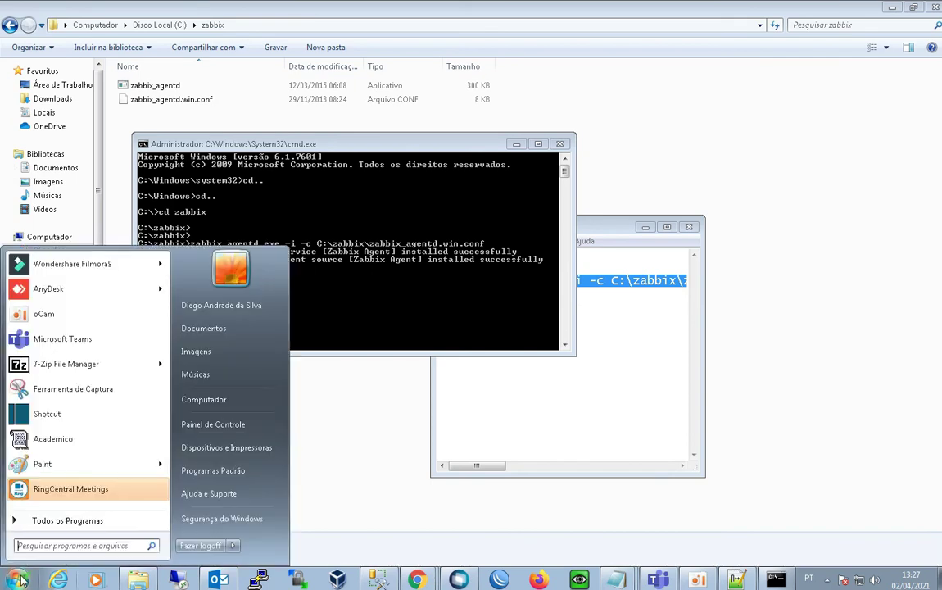
{"action": "type", "text": "s"}
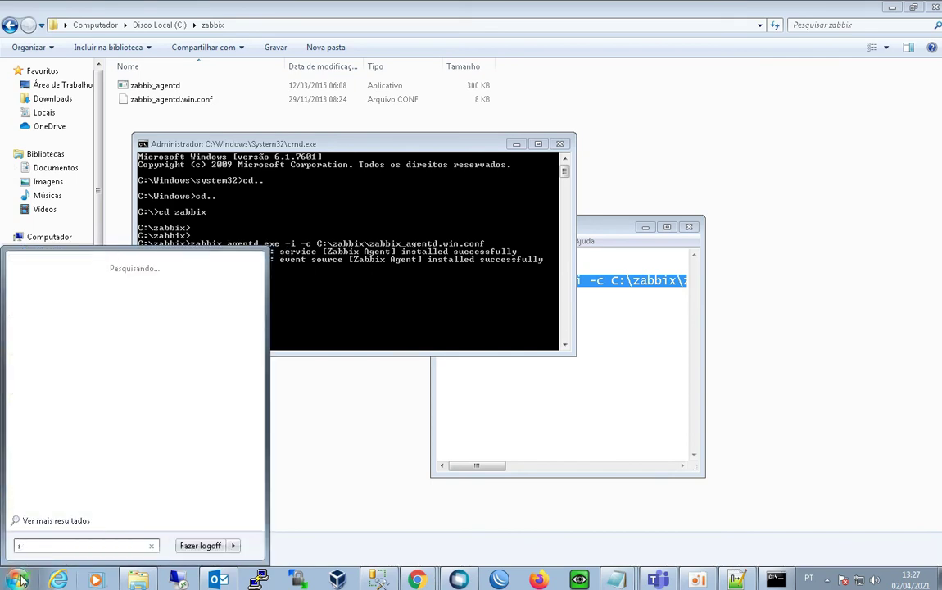
{"action": "type", "text": "ervices.m"}
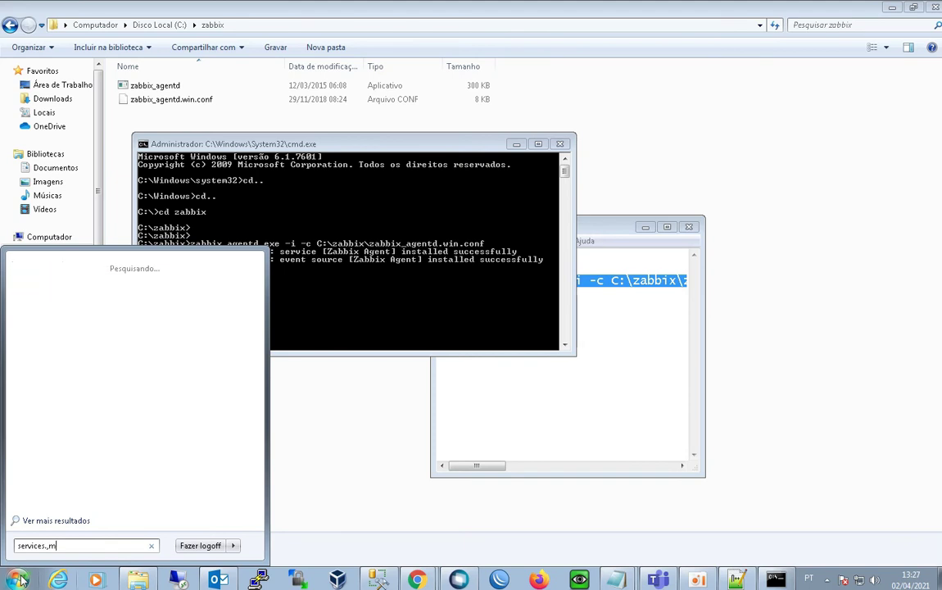
{"action": "key", "text": "BackSpace"}
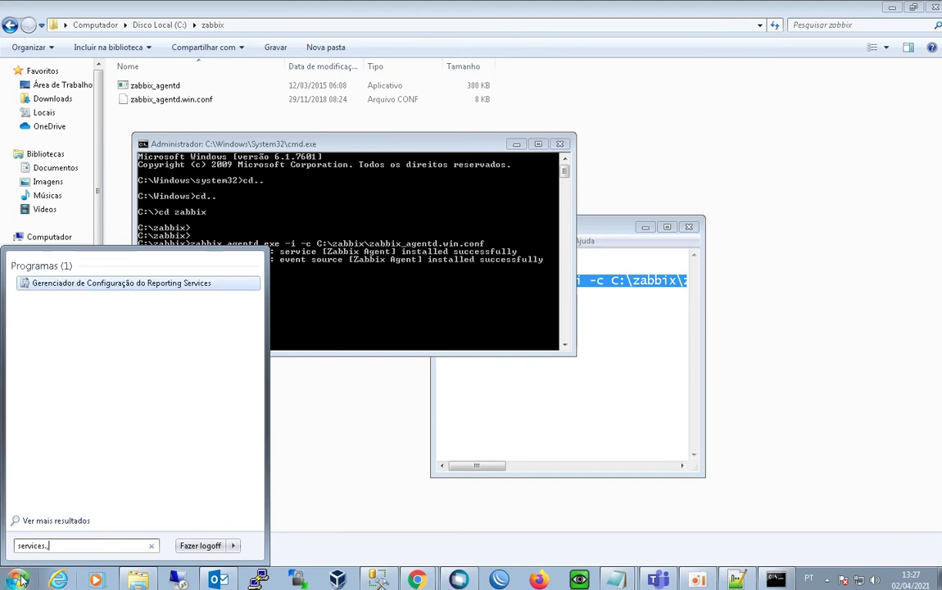
{"action": "key", "text": "BackSpace"}
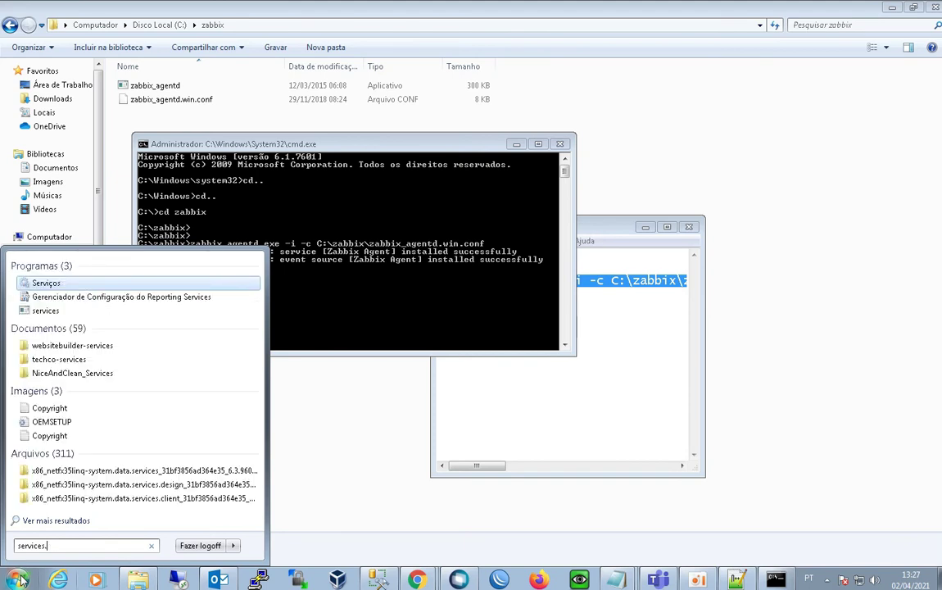
{"action": "type", "text": ",msc"}
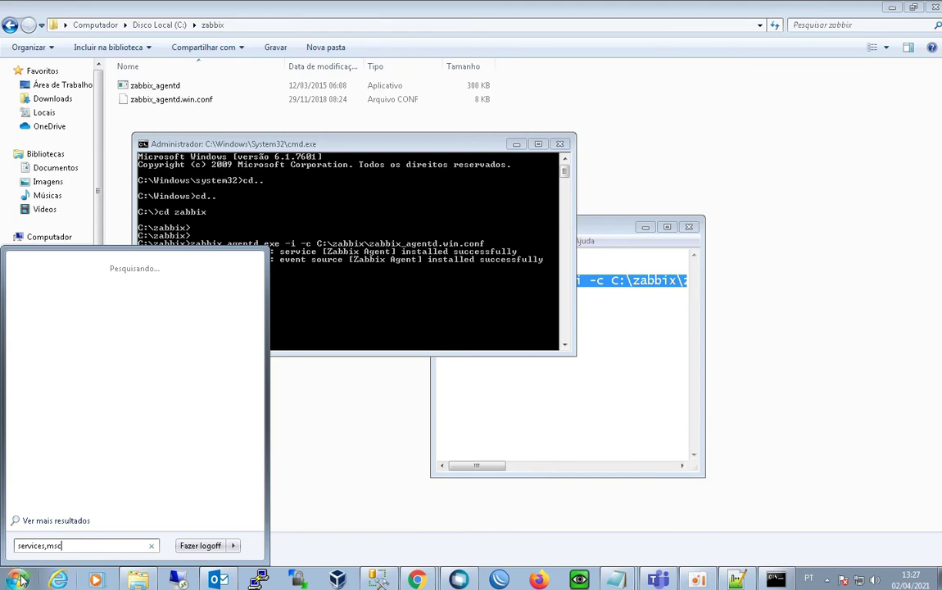
{"action": "key", "text": "BackSpace"}
{"action": "key", "text": "BackSpace"}
{"action": "key", "text": "BackSpace"}
{"action": "key", "text": "BackSpace"}
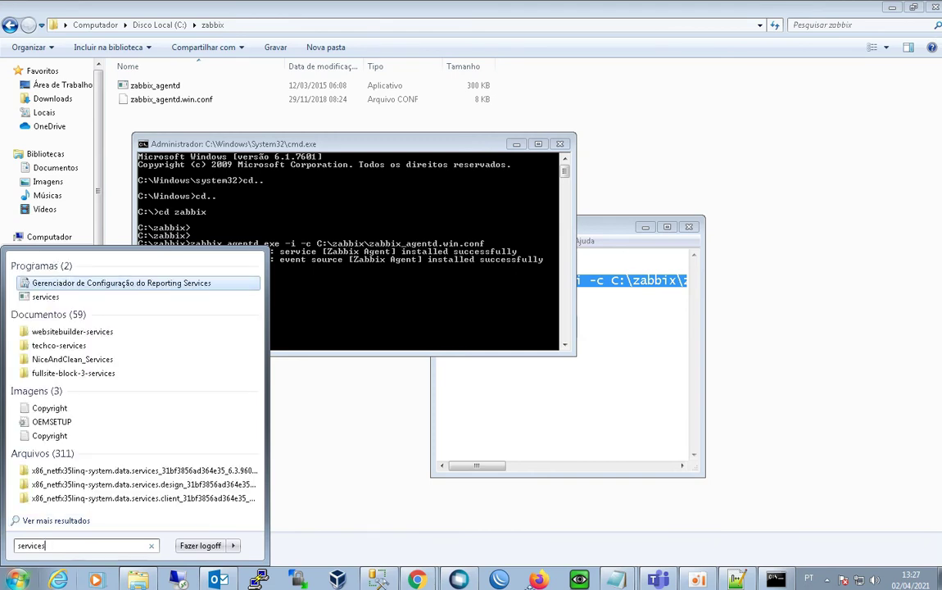
{"action": "type", "text": ".msc"}
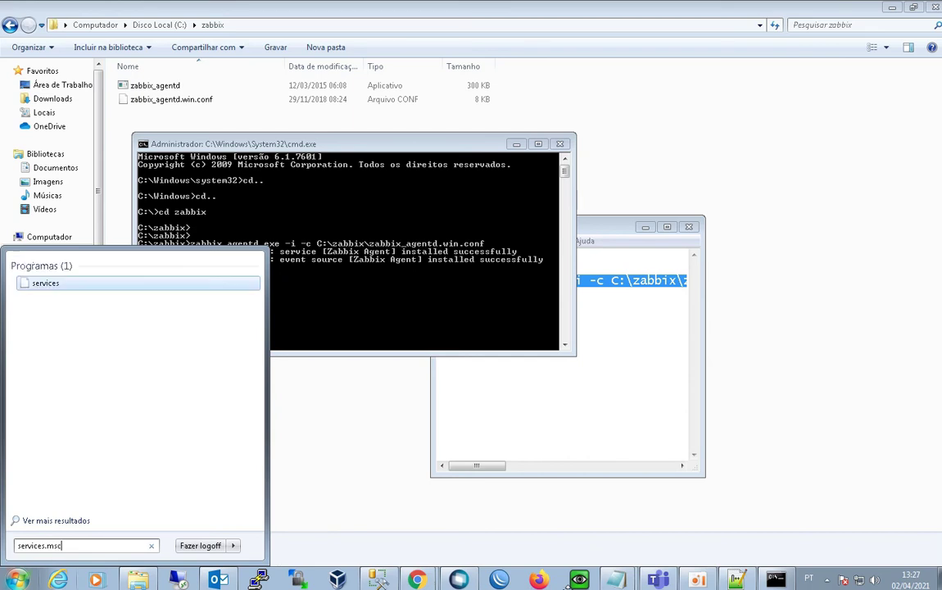
{"action": "left_click", "coordinate": [46, 282]}
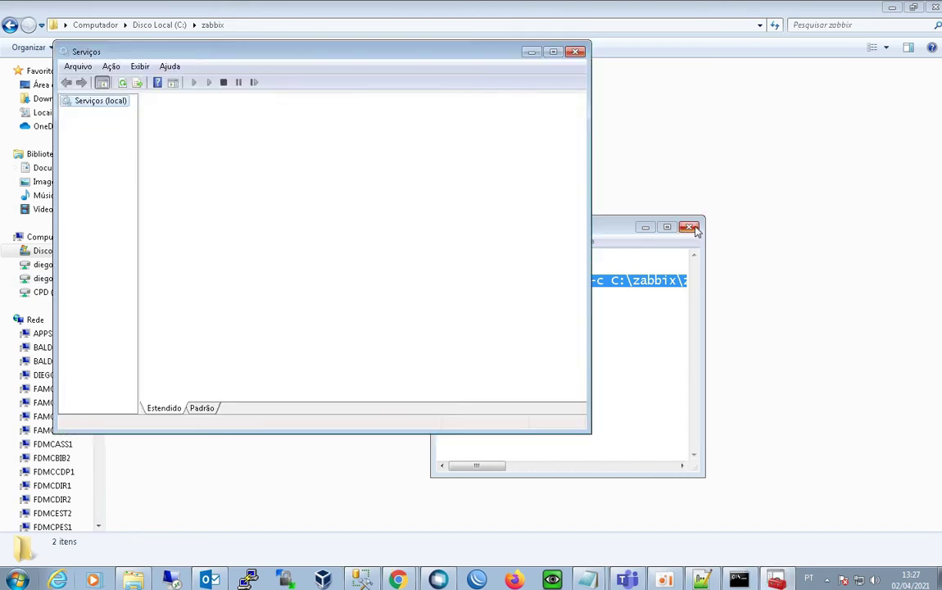
Cancel closing the unsaved note and minimize its window instead
{"action": "left_click", "coordinate": [690, 227]}
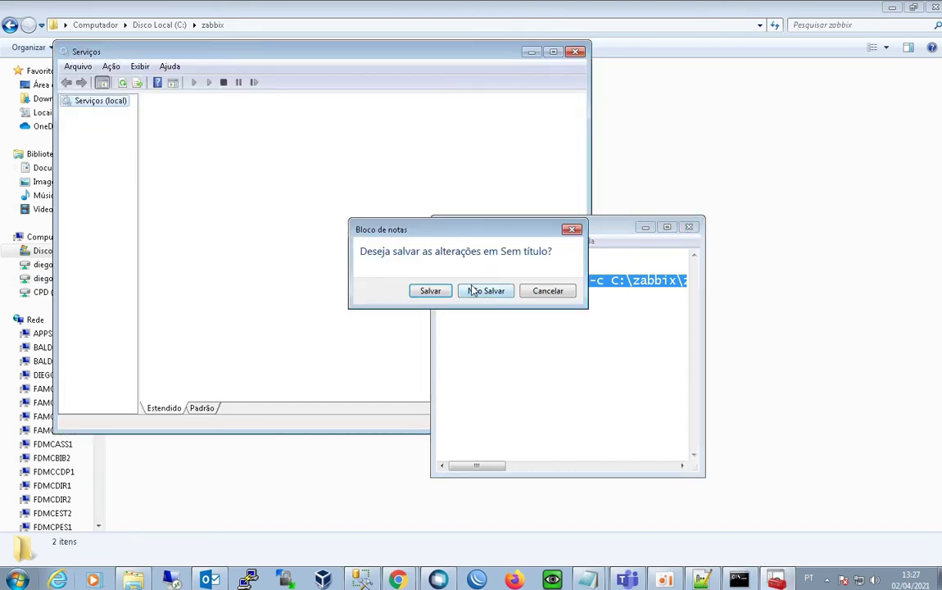
{"action": "left_click", "coordinate": [537, 294]}
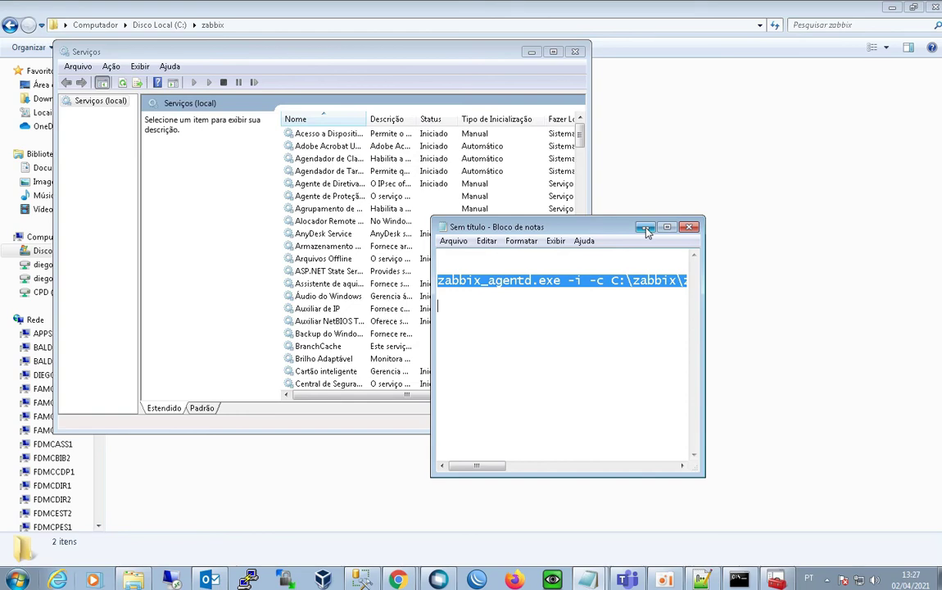
{"action": "left_click", "coordinate": [645, 227]}
Locate the Zabbix Agent service in the services list and start it
{"action": "left_click", "coordinate": [332, 222]}
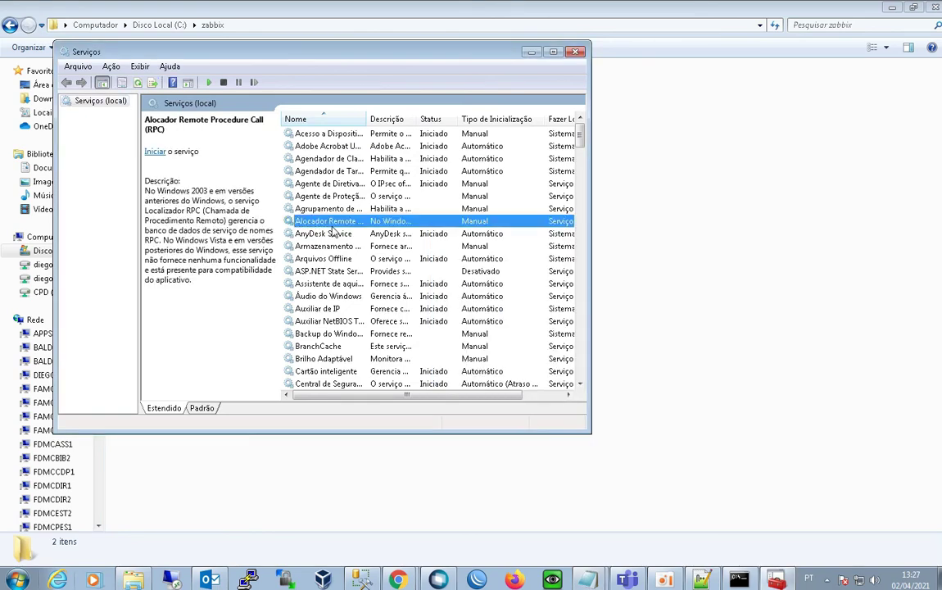
{"action": "left_click", "coordinate": [358, 347]}
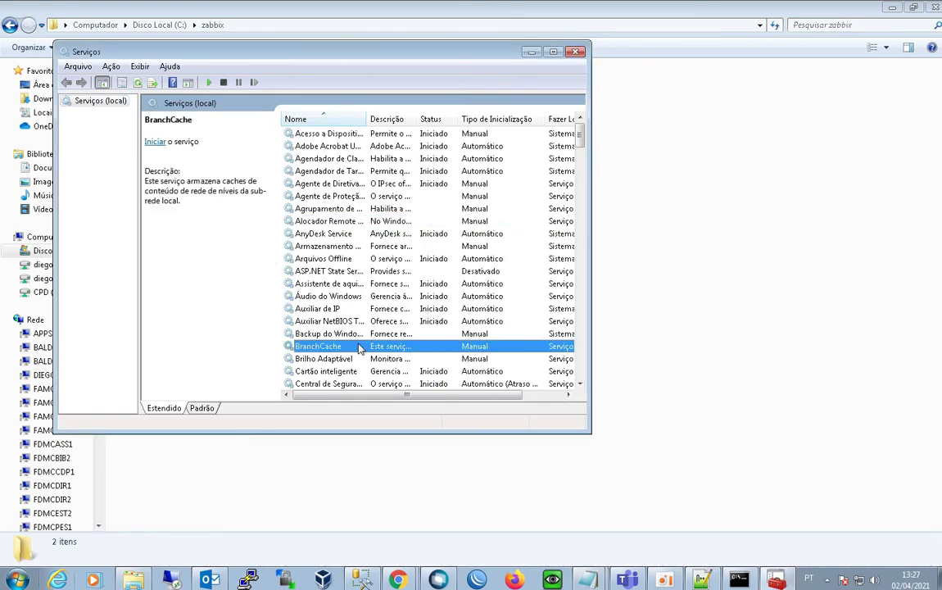
{"action": "key", "text": "z"}
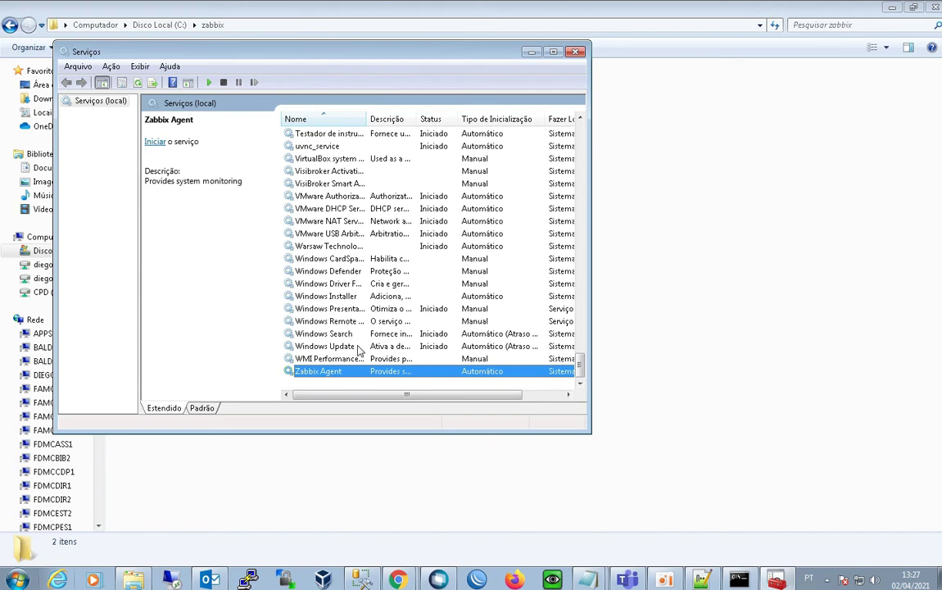
{"action": "right_click", "coordinate": [339, 371]}
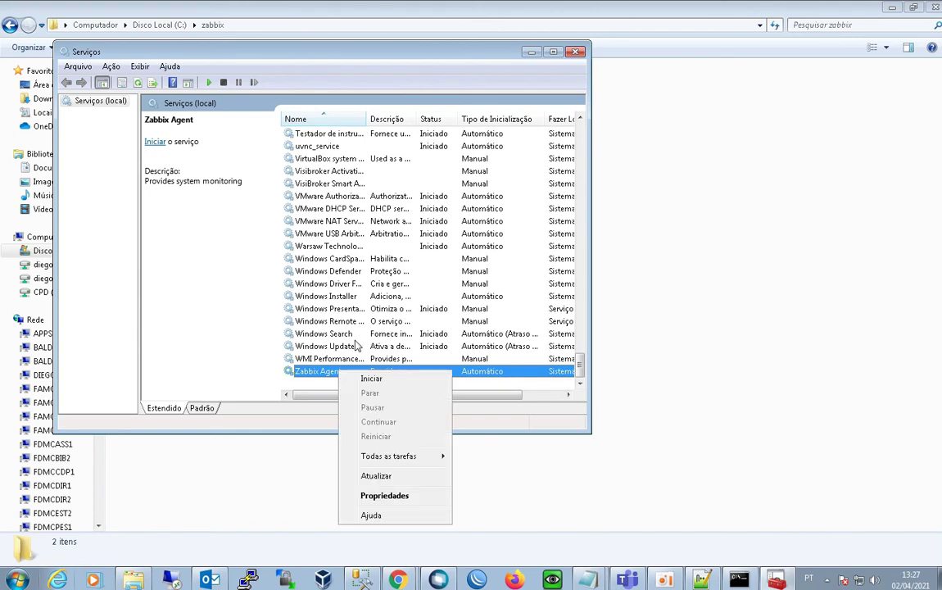
{"action": "left_click", "coordinate": [373, 378]}
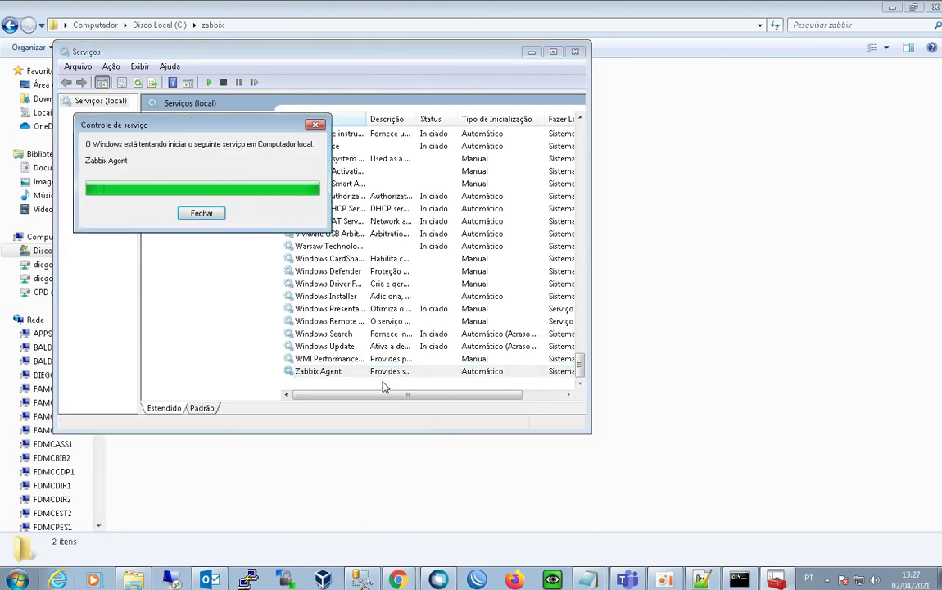
{"action": "left_click", "coordinate": [327, 308]}
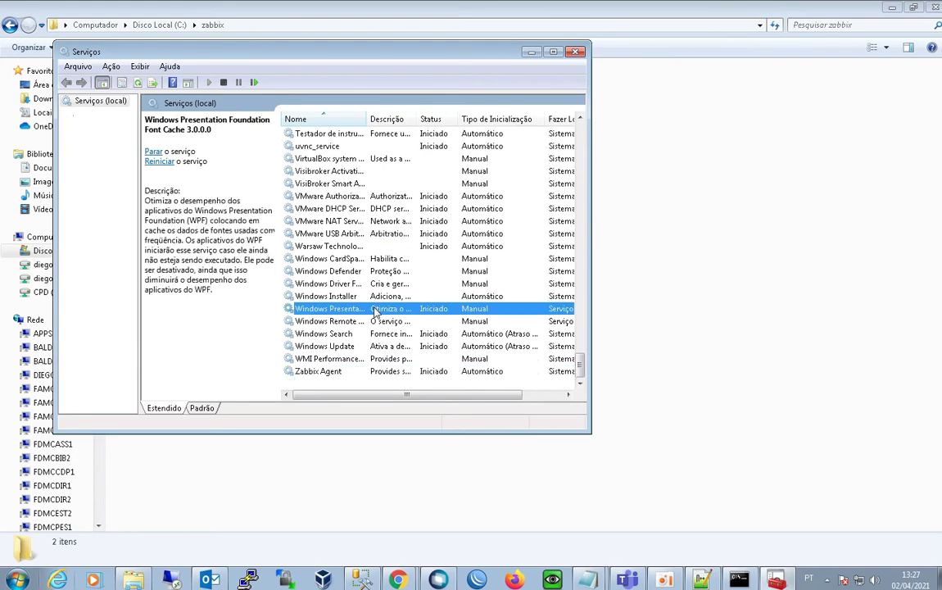
{"action": "left_click", "coordinate": [386, 371]}
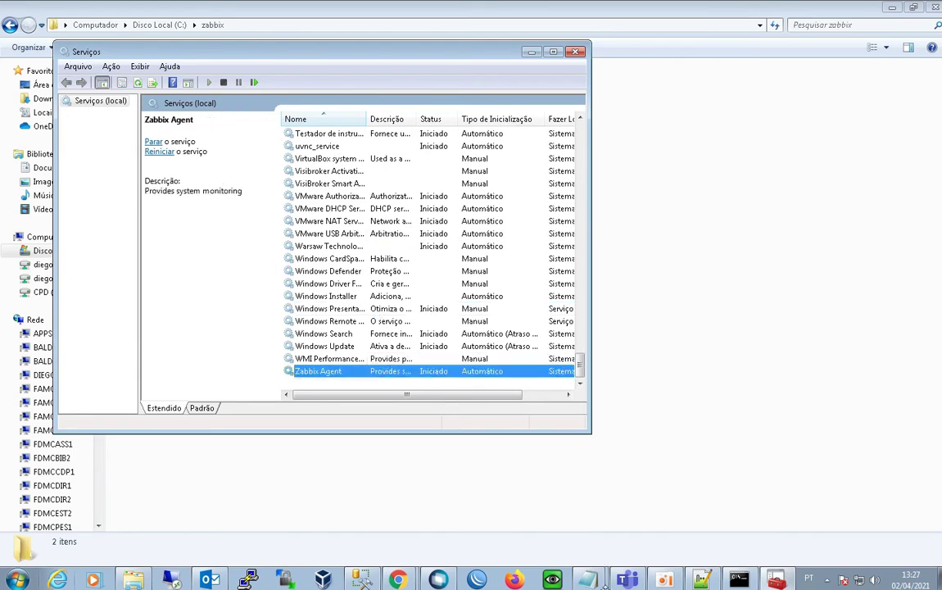
Recall the agent install command in the Command Prompt and replace its -i option with -d, leaving the command unexecuted
{"action": "left_click", "coordinate": [735, 578]}
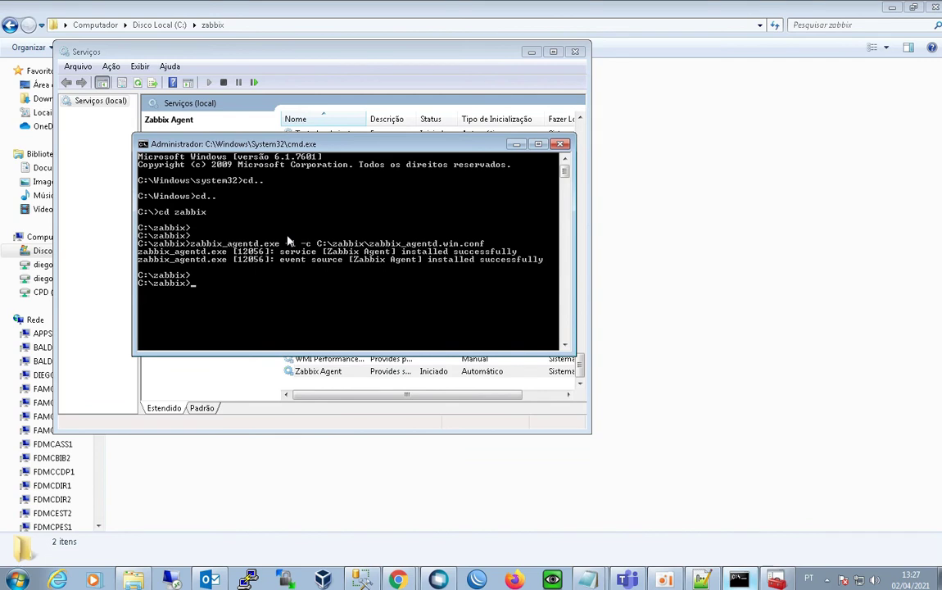
{"action": "key", "text": "Up"}
{"action": "key", "text": "Left"}
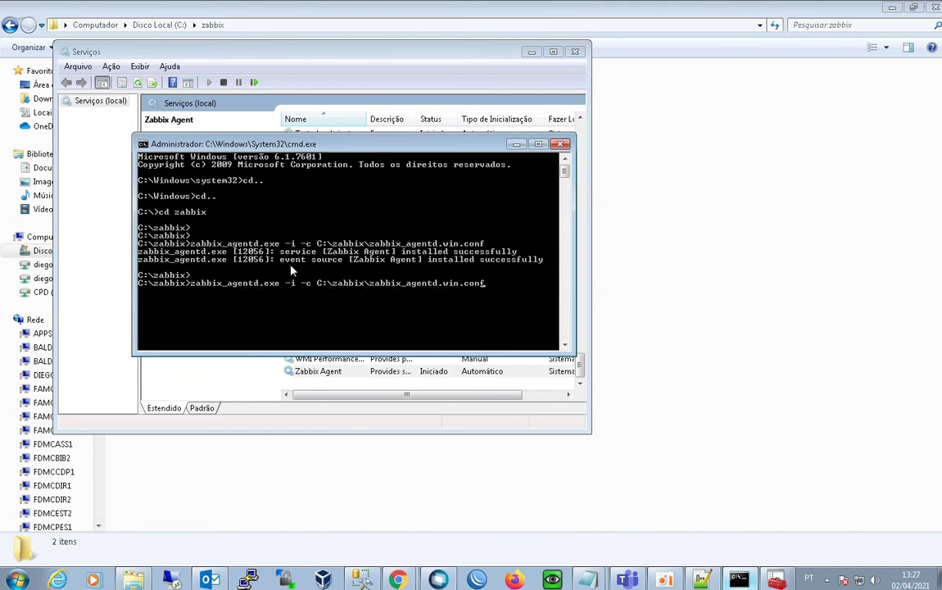
{"action": "key", "text": "Left"}
{"action": "key", "text": "Left"}
{"action": "key", "text": "Left"}
{"action": "key", "text": "Left"}
{"action": "key", "text": "Left"}
{"action": "key", "text": "Left"}
{"action": "key", "text": "Left"}
{"action": "key", "text": "Left"}
{"action": "key", "text": "Left"}
{"action": "key", "text": "Left"}
{"action": "key", "text": "Left"}
{"action": "key", "text": "Left"}
{"action": "key", "text": "Left"}
{"action": "key", "text": "Left"}
{"action": "key", "text": "Left"}
{"action": "key", "text": "Left"}
{"action": "key", "text": "Left"}
{"action": "key", "text": "Left"}
{"action": "key", "text": "Left"}
{"action": "key", "text": "Left"}
{"action": "key", "text": "Delete"}
{"action": "type", "text": "d"}
{"action": "key", "text": "Up"}
{"action": "key", "text": "Down"}
{"action": "key", "text": "Up"}
{"action": "key", "text": "Down"}
{"action": "key", "text": "Left"}
{"action": "key", "text": "Left"}
{"action": "key", "text": "Left"}
{"action": "key", "text": "Left"}
{"action": "key", "text": "Left"}
{"action": "key", "text": "Left"}
{"action": "key", "text": "Left"}
{"action": "key", "text": "Left"}
{"action": "key", "text": "Left"}
{"action": "key", "text": "Left"}
{"action": "key", "text": "Left"}
{"action": "key", "text": "Left"}
{"action": "key", "text": "Left"}
{"action": "key", "text": "Left"}
{"action": "key", "text": "Left"}
{"action": "key", "text": "Left"}
{"action": "key", "text": "Left"}
{"action": "key", "text": "Left"}
{"action": "key", "text": "Left"}
{"action": "key", "text": "Left"}
{"action": "right_click", "coordinate": [342, 373]}
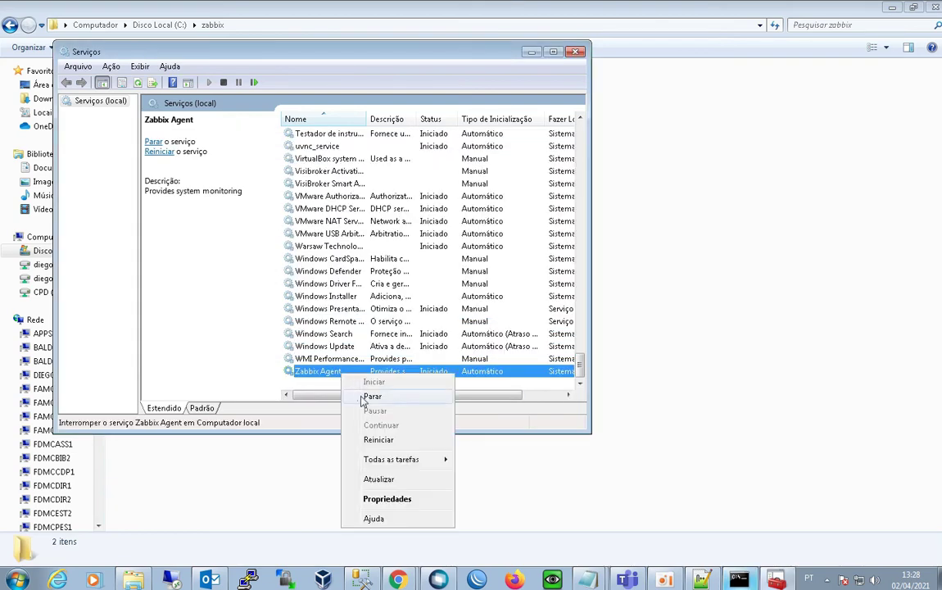
{"action": "left_click", "coordinate": [326, 321]}
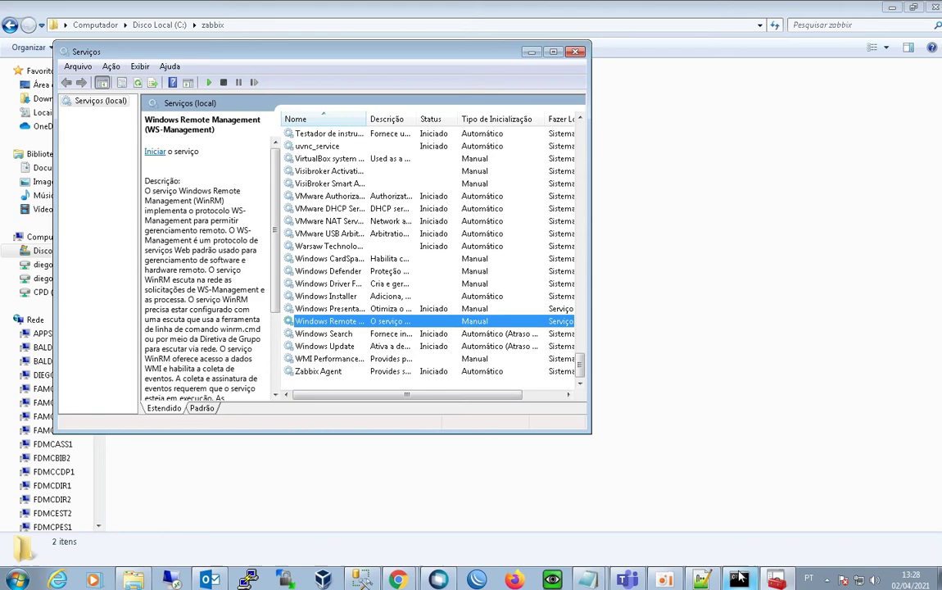
{"action": "key", "text": "alt+Tab"}
{"action": "key", "text": "Delete"}
{"action": "type", "text": "d"}
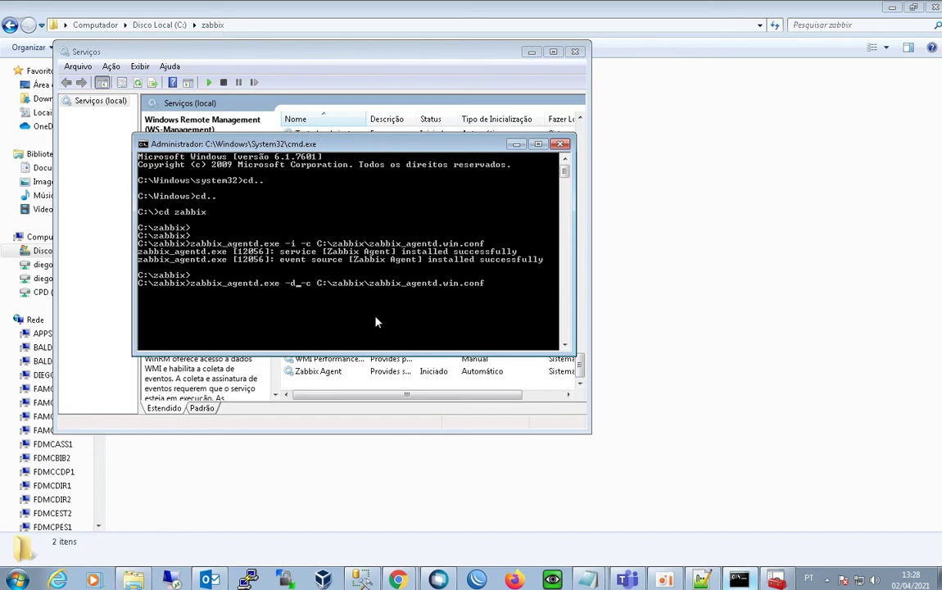
Bring the Services console forward and close it
{"action": "left_click", "coordinate": [421, 73]}
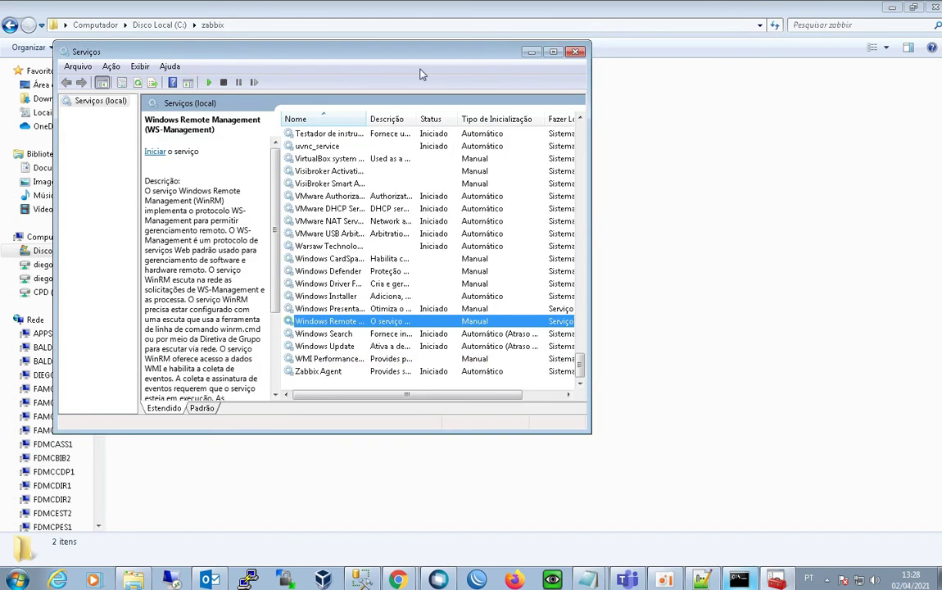
{"action": "left_click", "coordinate": [574, 52]}
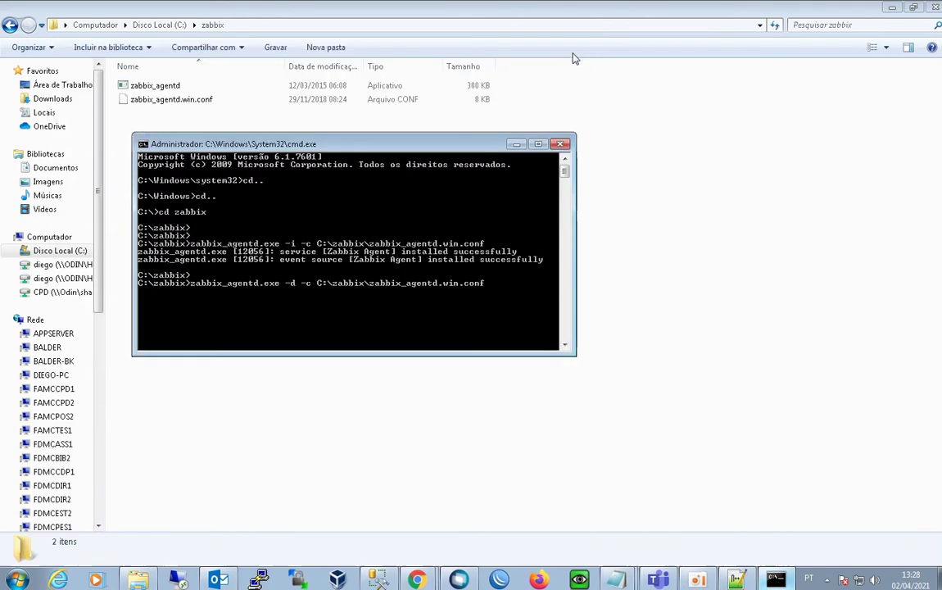
Close the Command Prompt without executing the removal command and switch to the Zabbix hosts page in Chrome
{"action": "left_click", "coordinate": [562, 145]}
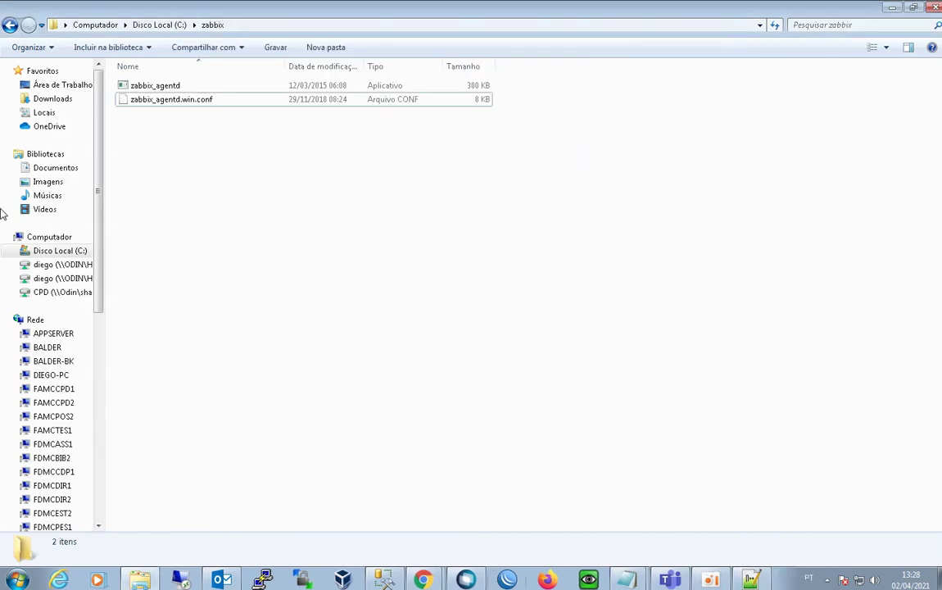
{"action": "left_click", "coordinate": [435, 581]}
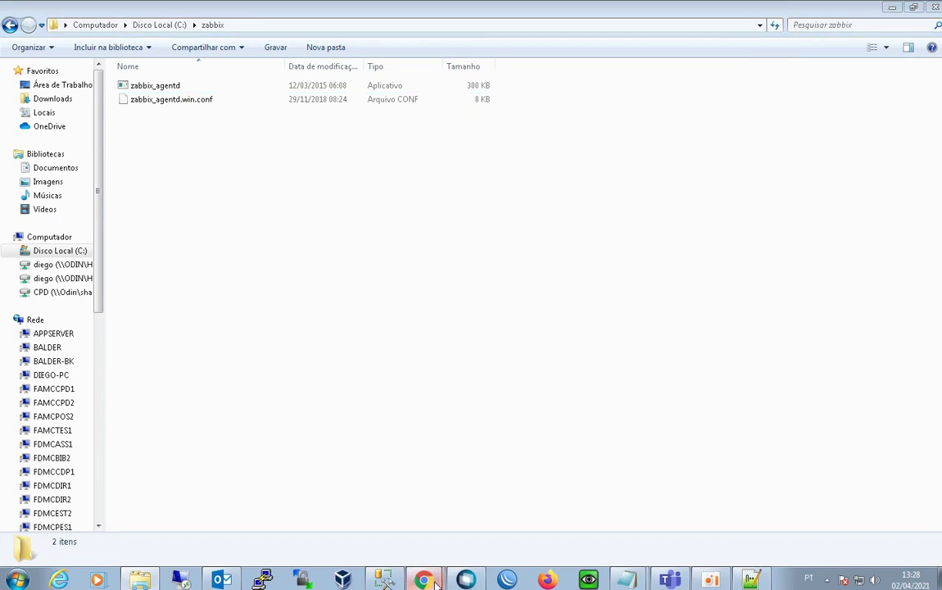
{"action": "left_click", "coordinate": [348, 499]}
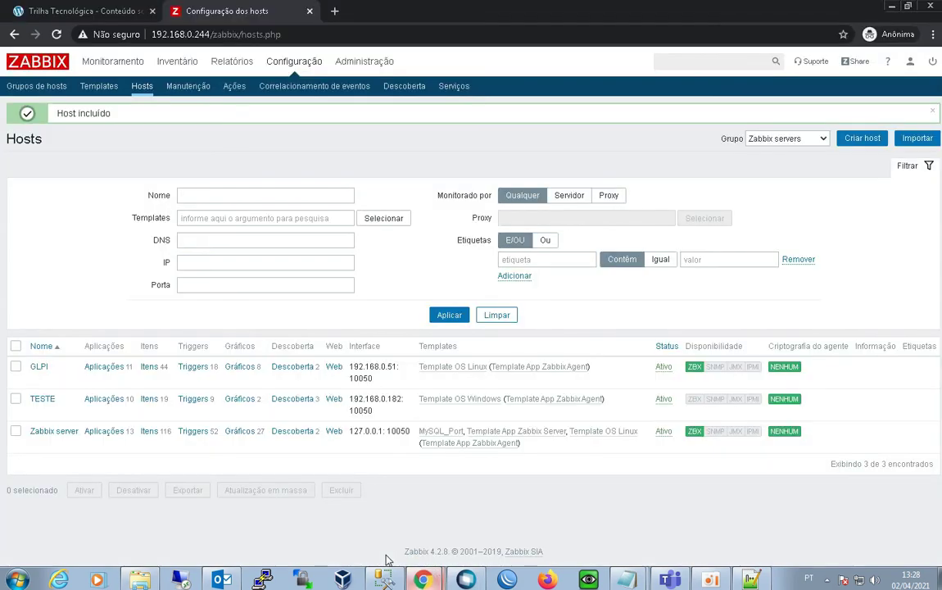
Reload the page with form resubmission, and reopen the Hosts list to check the agent availability of TESTE
{"action": "left_click", "coordinate": [59, 35]}
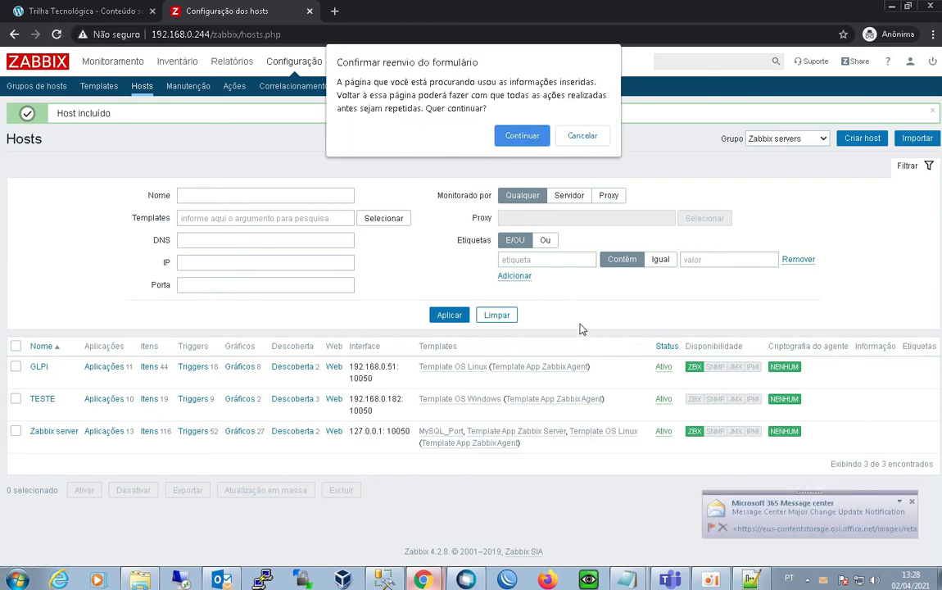
{"action": "left_click", "coordinate": [519, 135]}
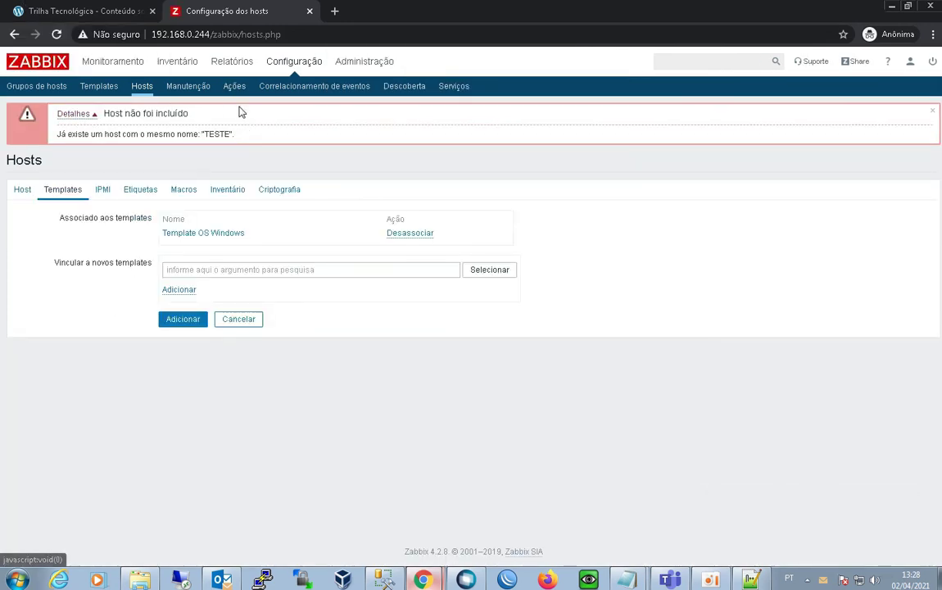
{"action": "left_click", "coordinate": [140, 86]}
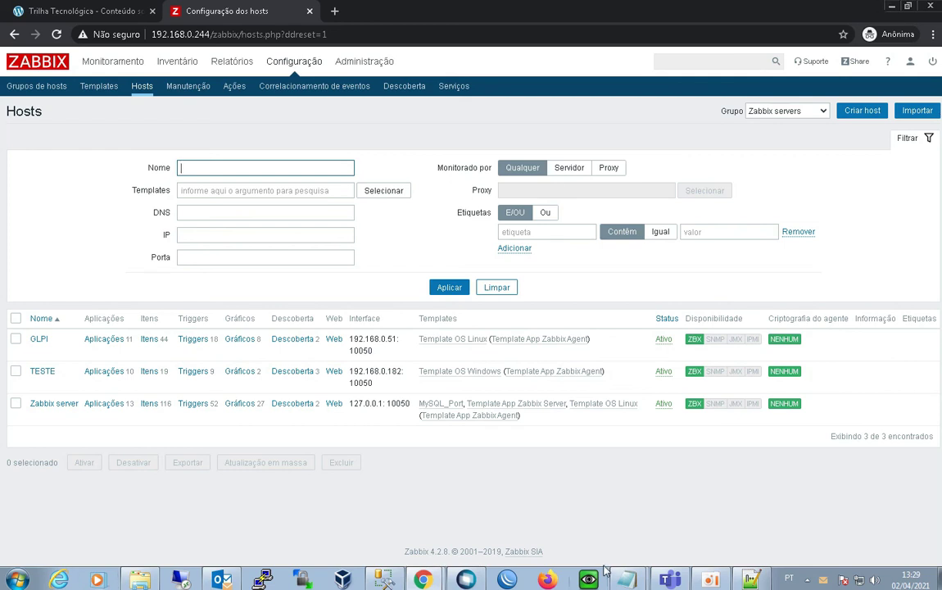
{"action": "left_click", "coordinate": [709, 580]}
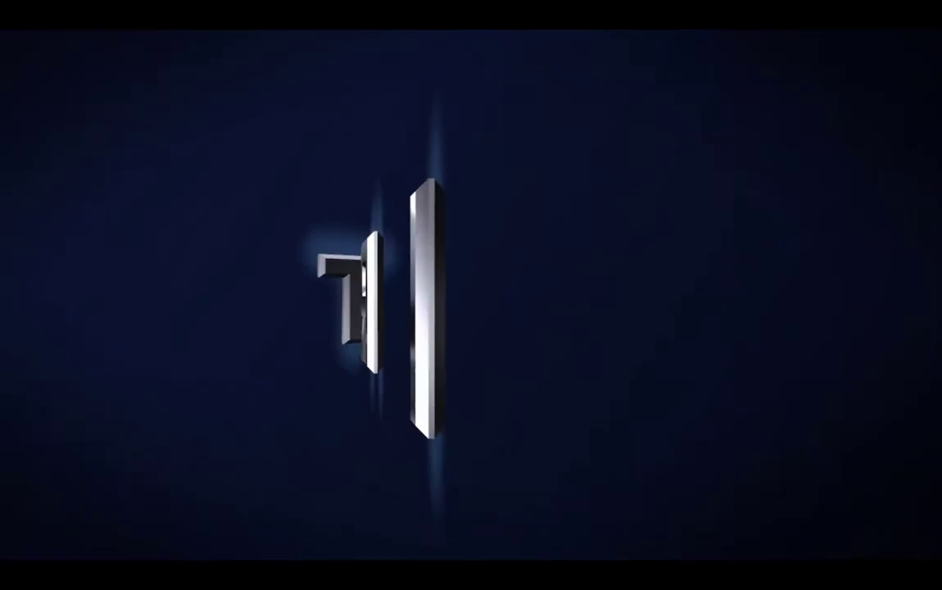